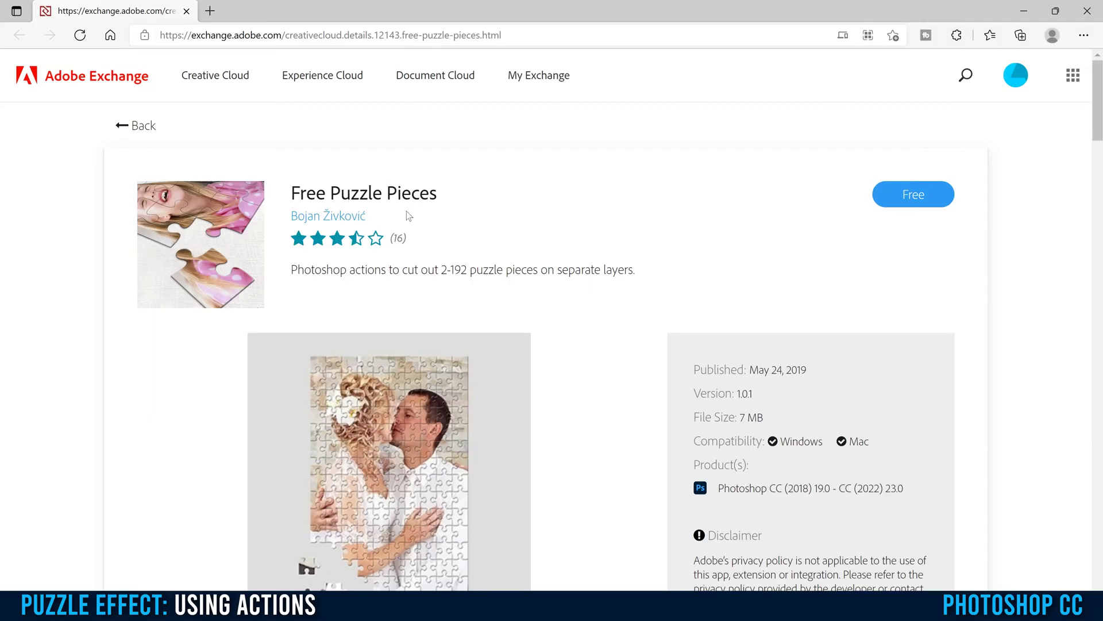
# Acquire the Free Puzzle Pieces plugin from Adobe Exchange and install it through the Creative Cloud Desktop app
pyautogui.moveTo(160, 35); pyautogui.dragTo(501, 35)
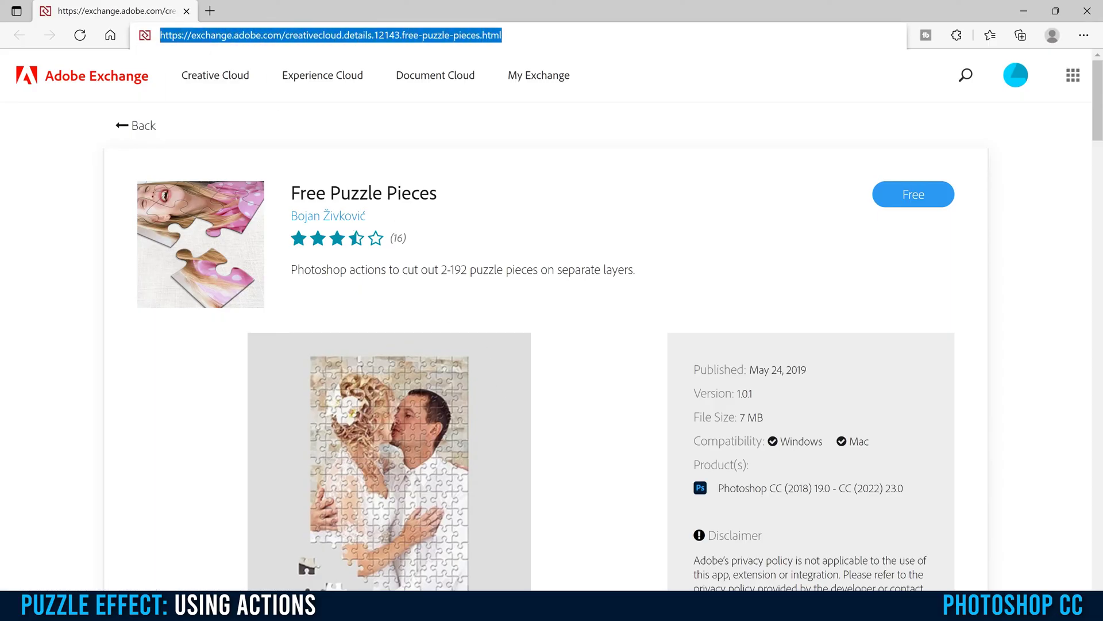
pyautogui.press('Escape')
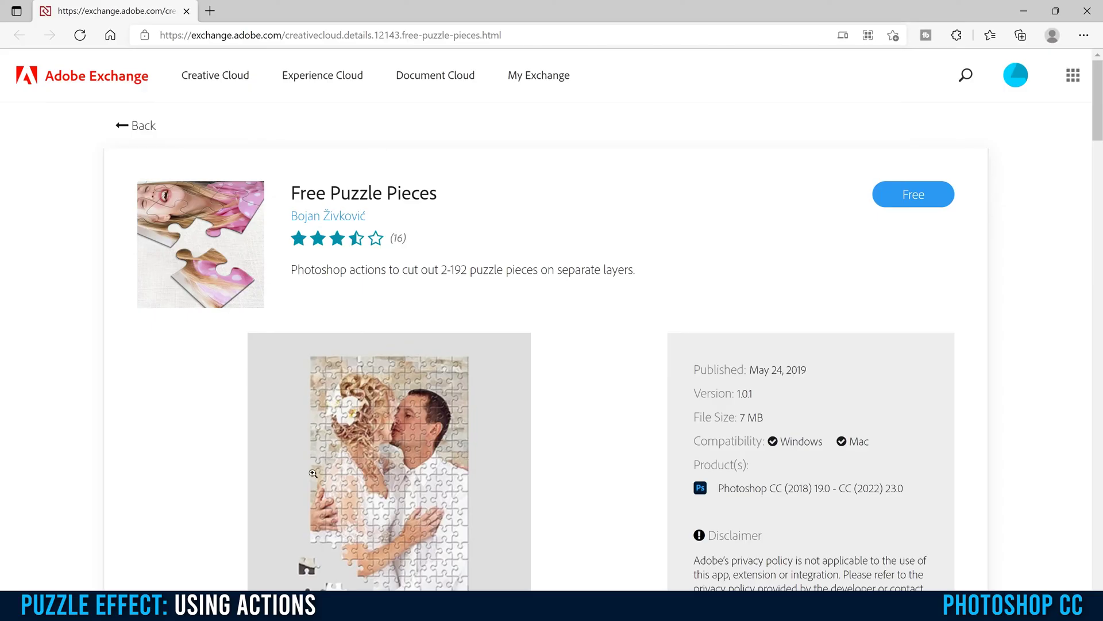
pyautogui.click(908, 198)
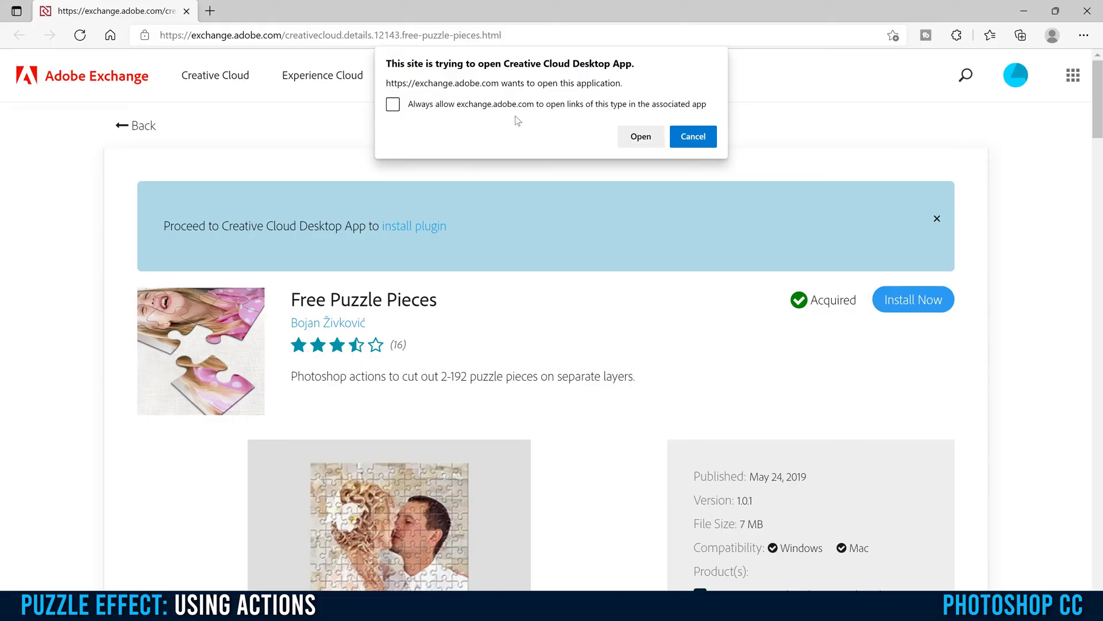
pyautogui.click(640, 138)
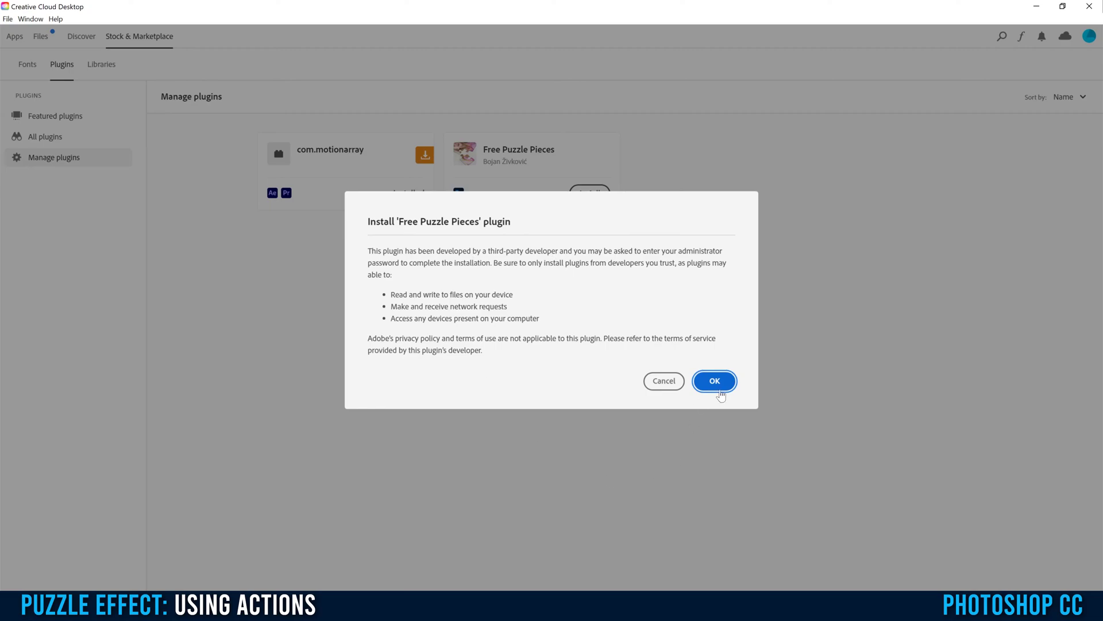
pyautogui.click(714, 381)
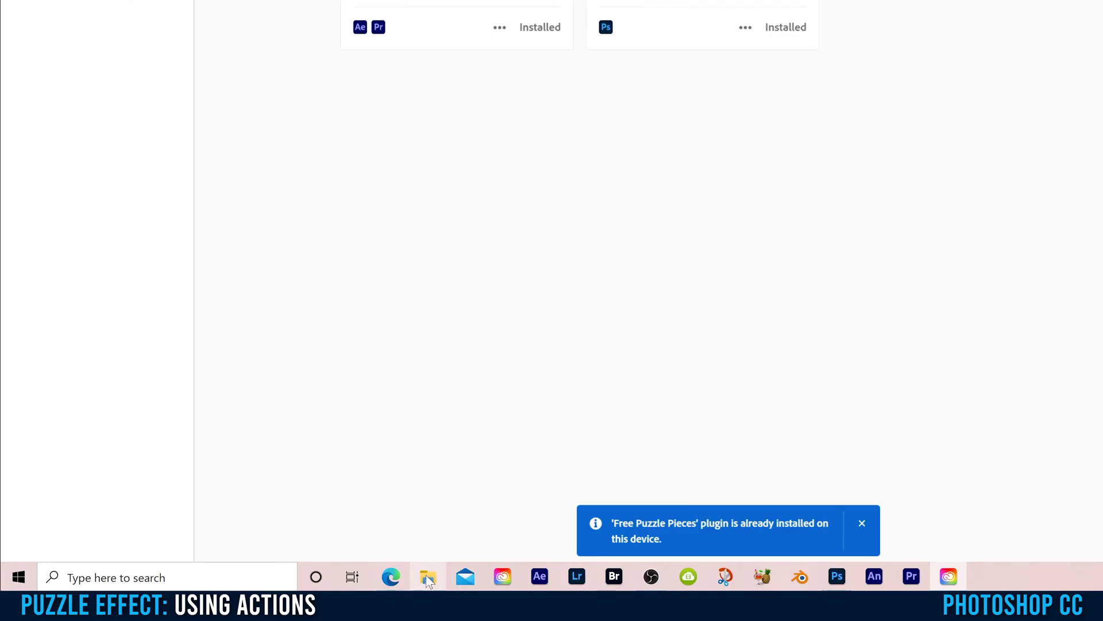
# Extract puzzle_pieces_free.zip from Downloads into the Desktop's Assets folder and open the extracted Puzzle Pieces folder
pyautogui.click(427, 576)
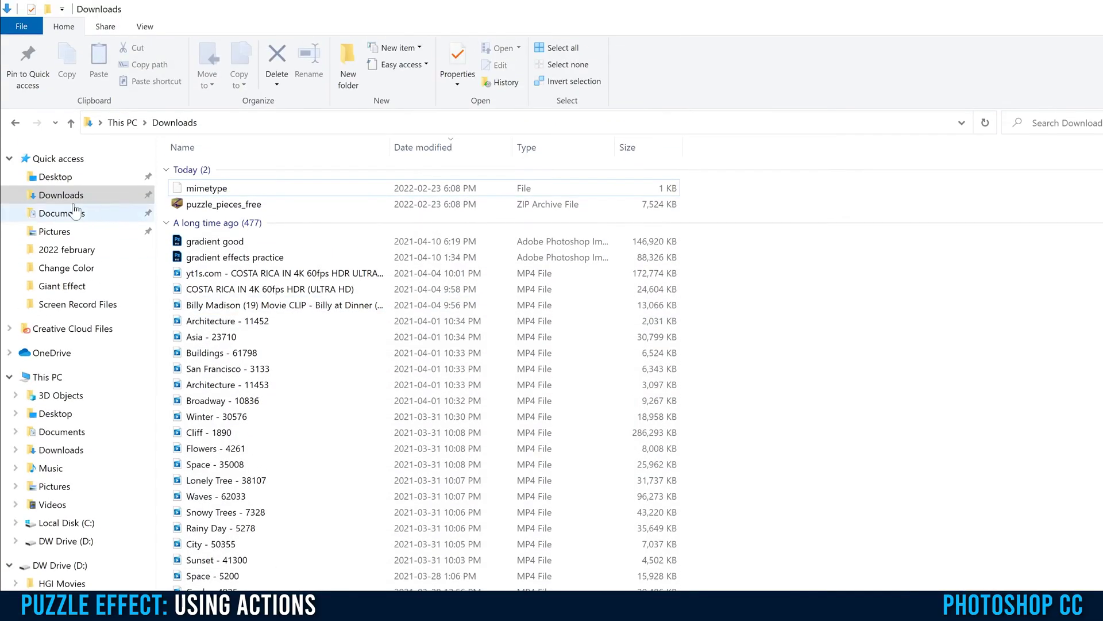
pyautogui.click(223, 206)
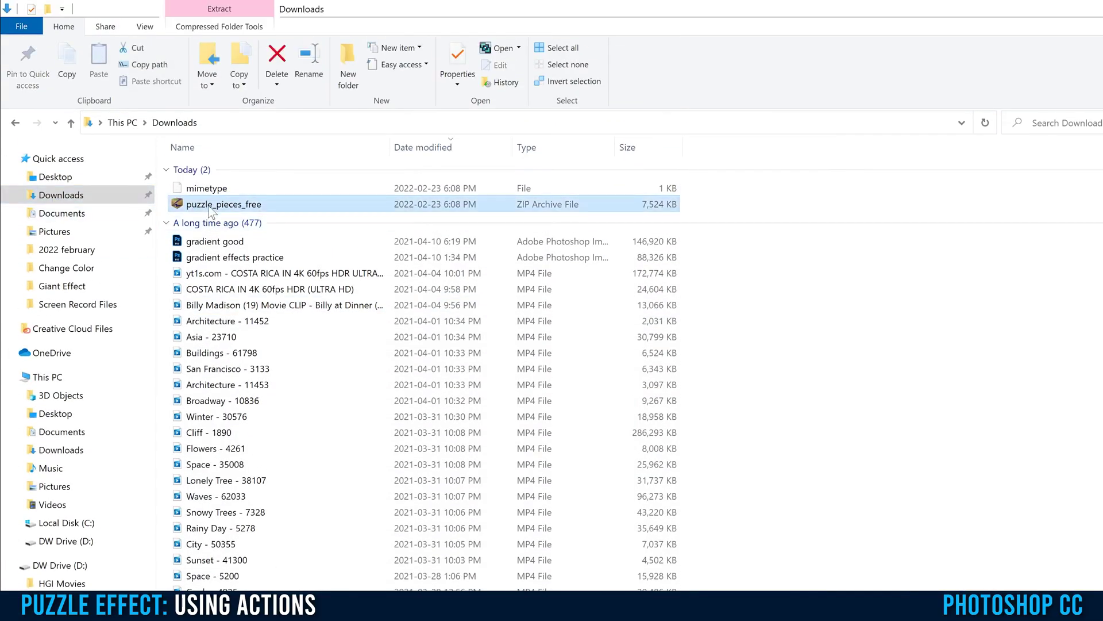
pyautogui.doubleClick(222, 205)
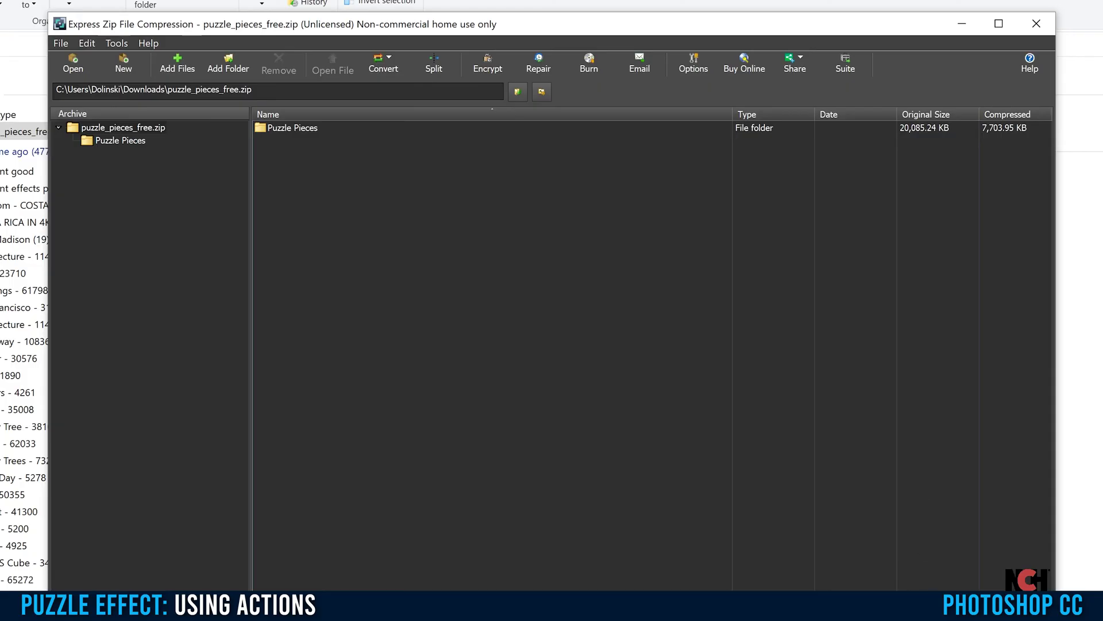
pyautogui.click(999, 530)
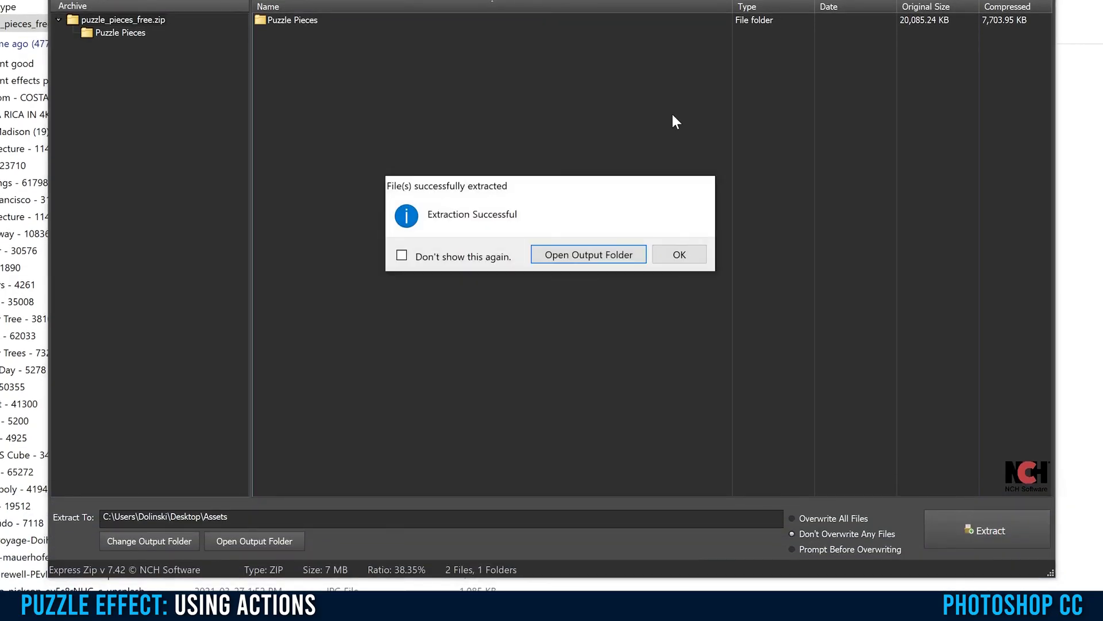
pyautogui.click(593, 257)
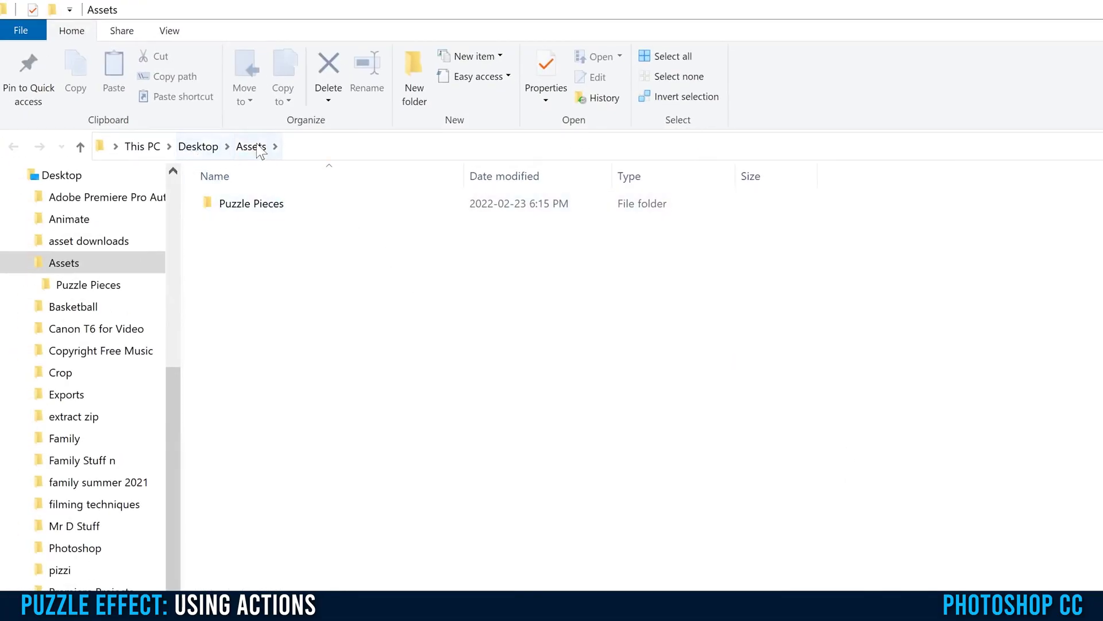
pyautogui.doubleClick(248, 206)
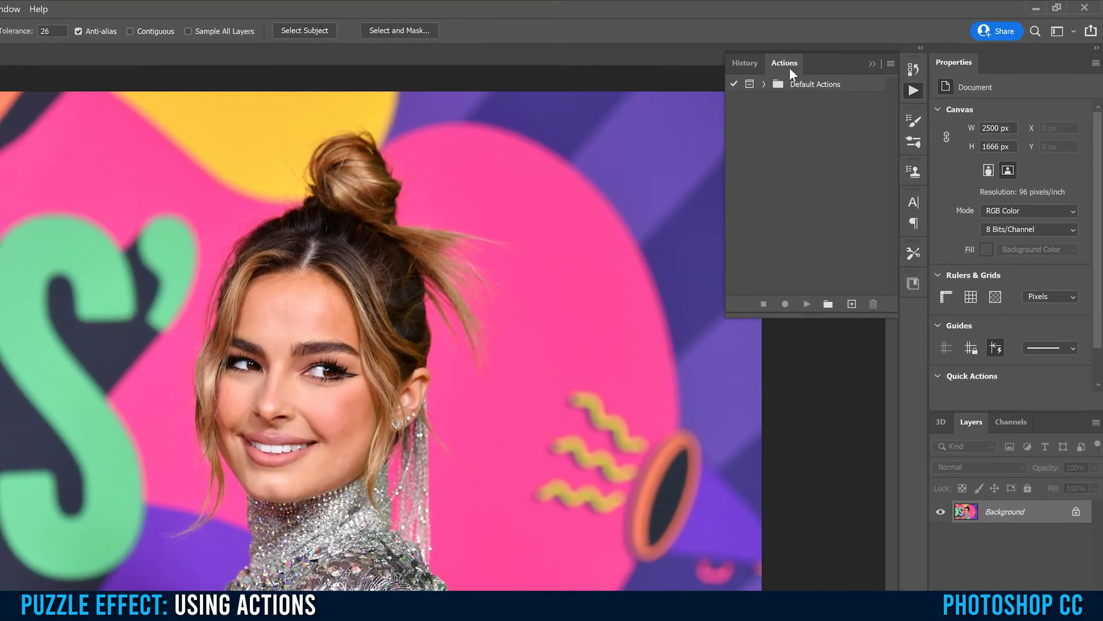
# Reopen the Actions panel in Photoshop and look through the Default Actions set
pyautogui.click(873, 63)
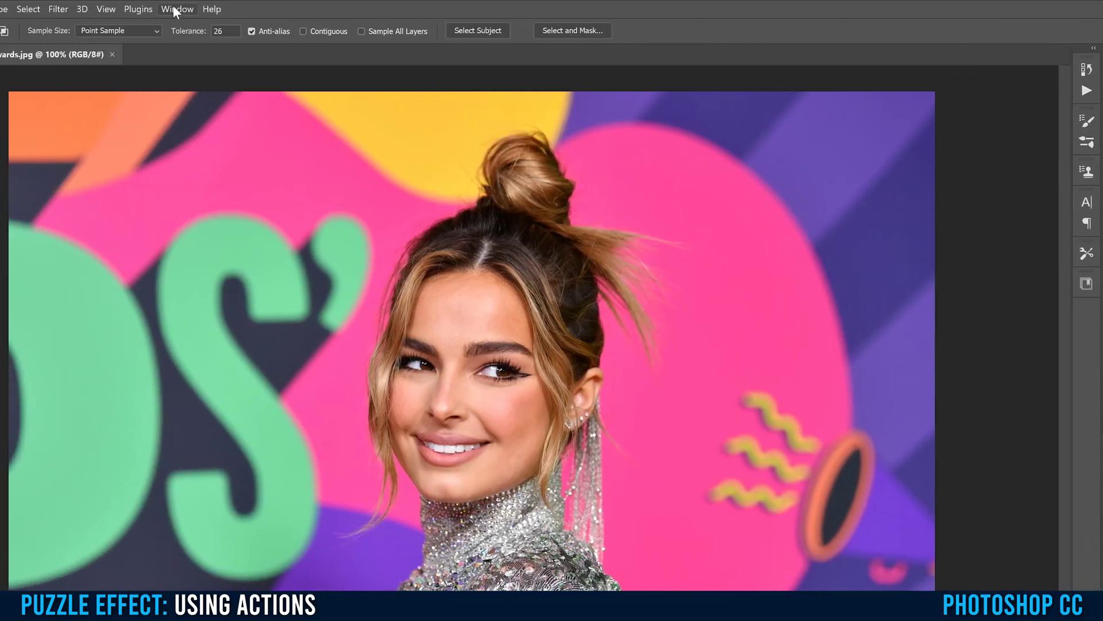
pyautogui.click(97, 8)
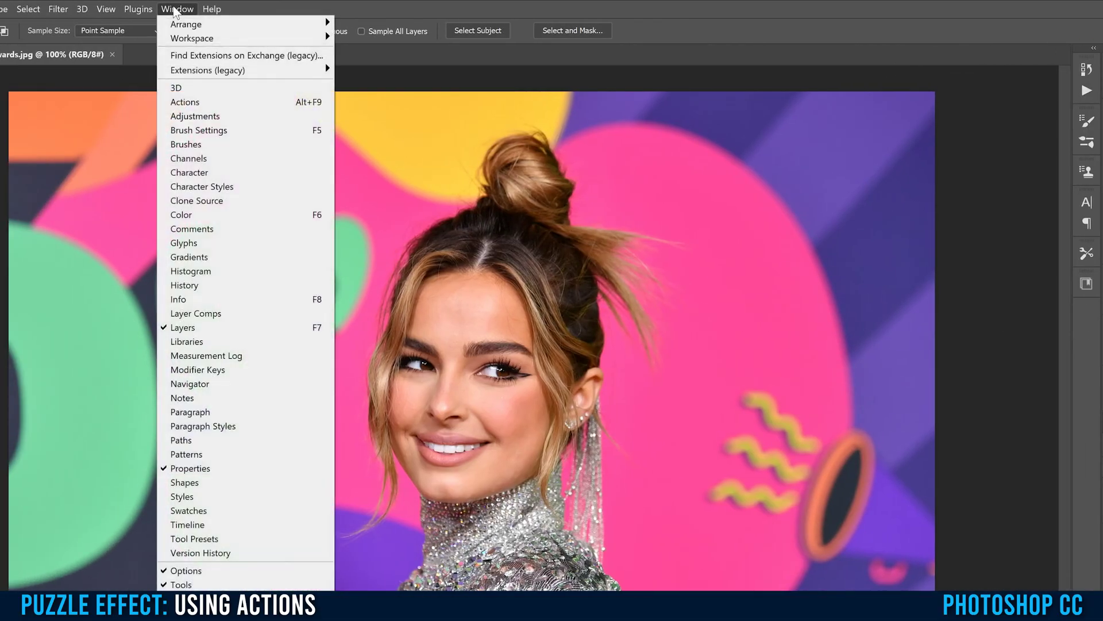
pyautogui.click(191, 103)
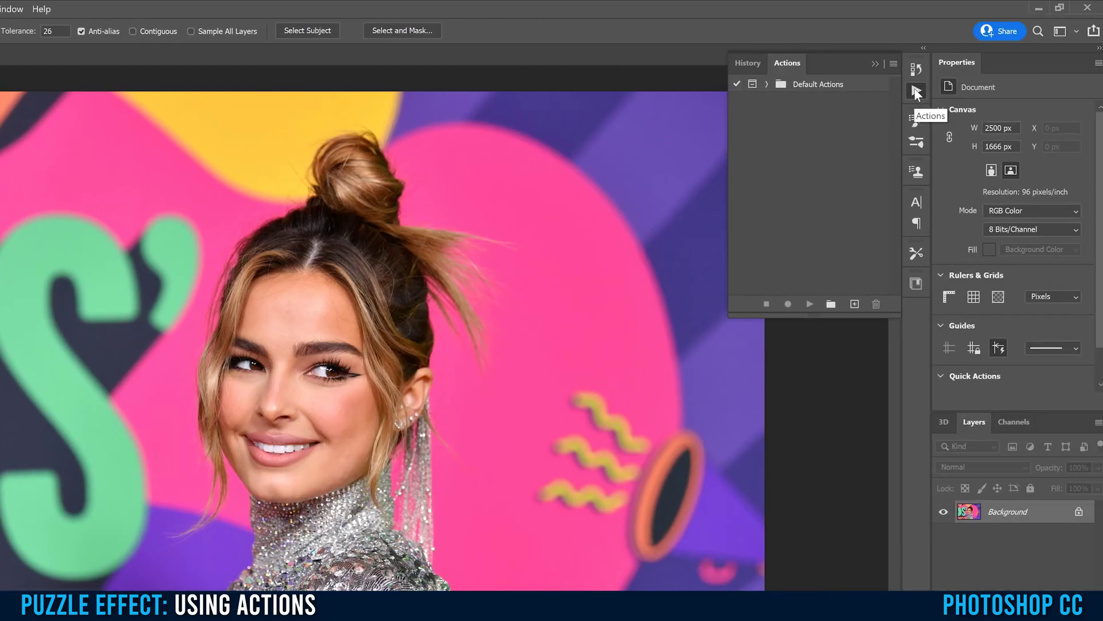
pyautogui.click(766, 84)
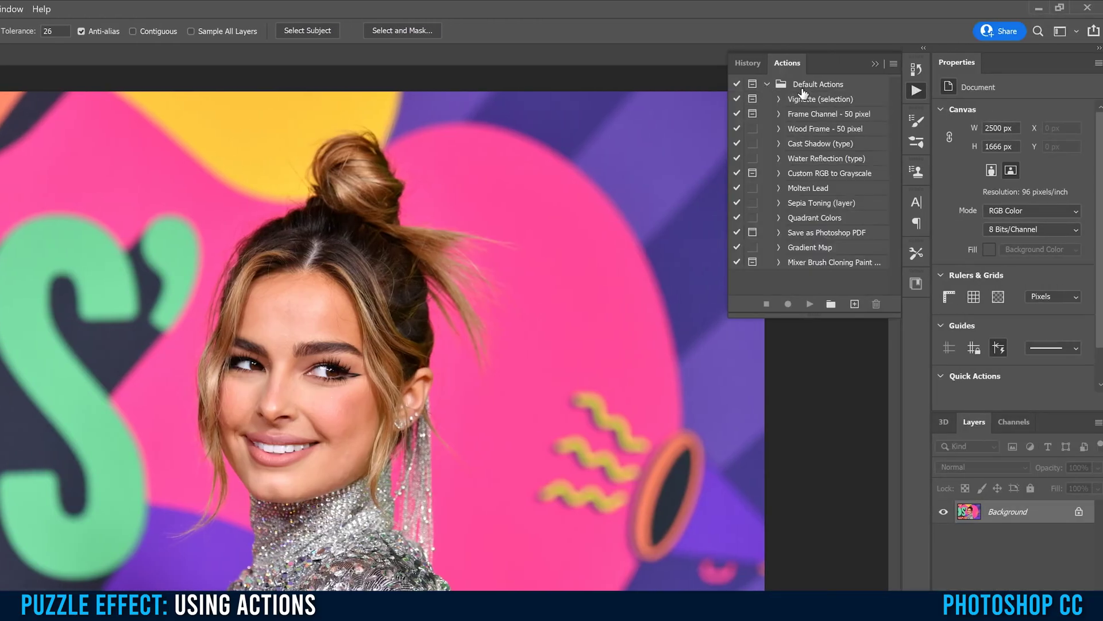
pyautogui.click(767, 85)
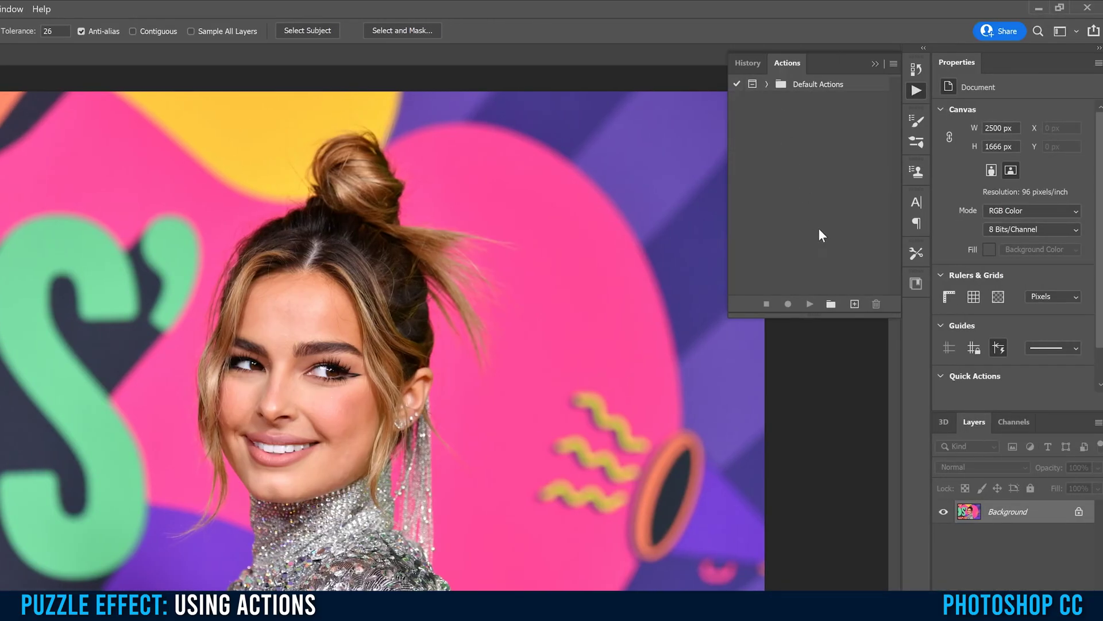
# Load the Puzzle action set from Desktop > Assets > Puzzle Pieces and lengthen the Actions panel to show more of its actions
pyautogui.click(893, 64)
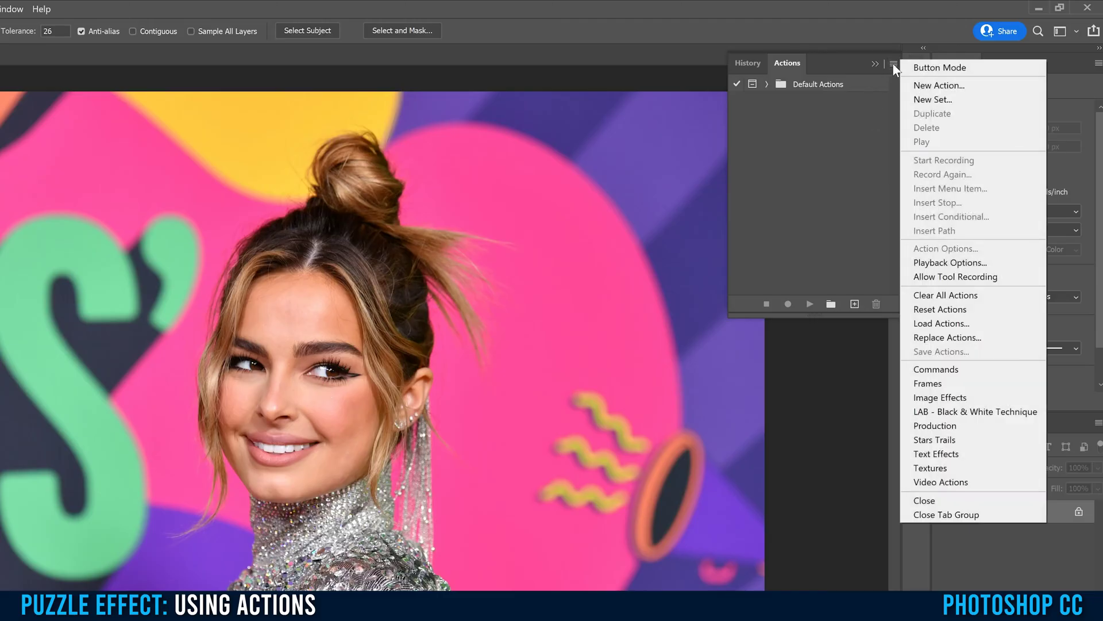
pyautogui.click(941, 323)
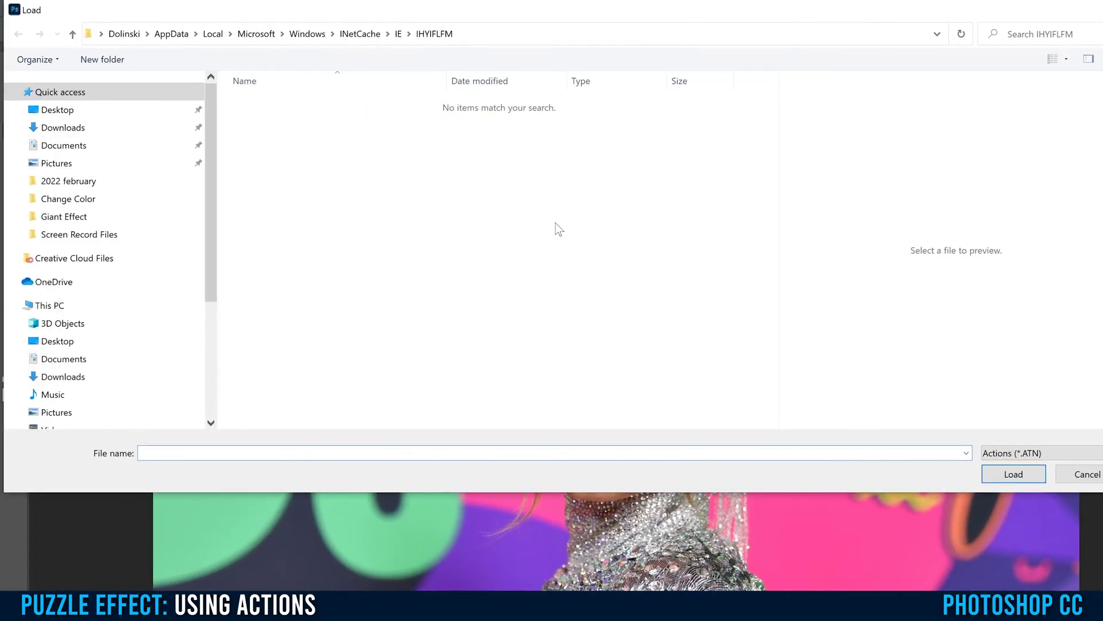
pyautogui.click(55, 112)
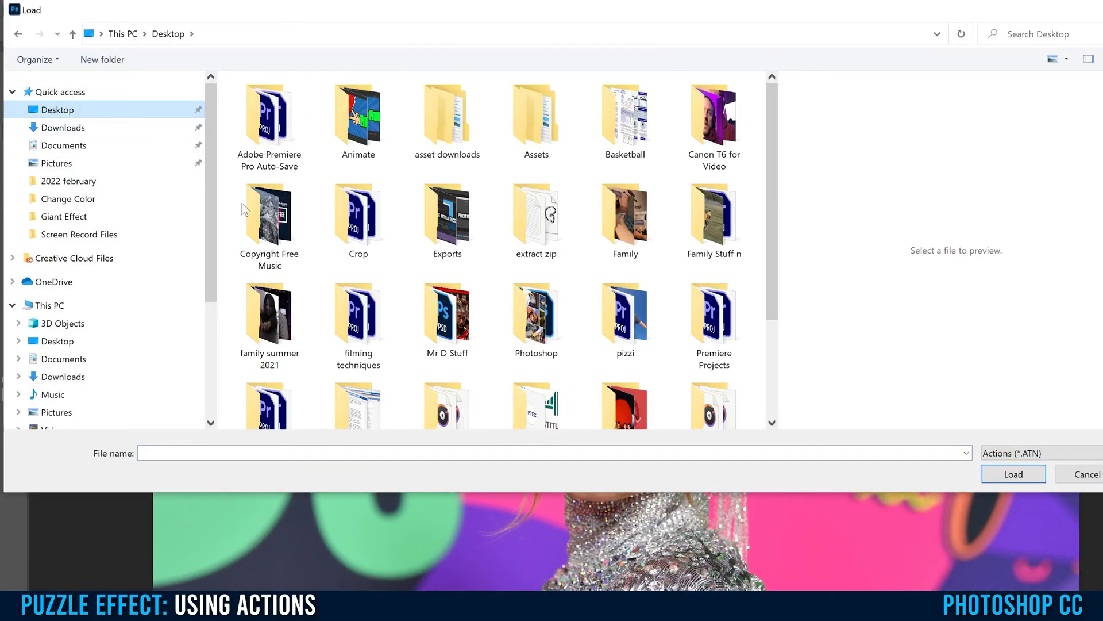
pyautogui.doubleClick(517, 114)
pyautogui.doubleClick(257, 101)
pyautogui.doubleClick(241, 105)
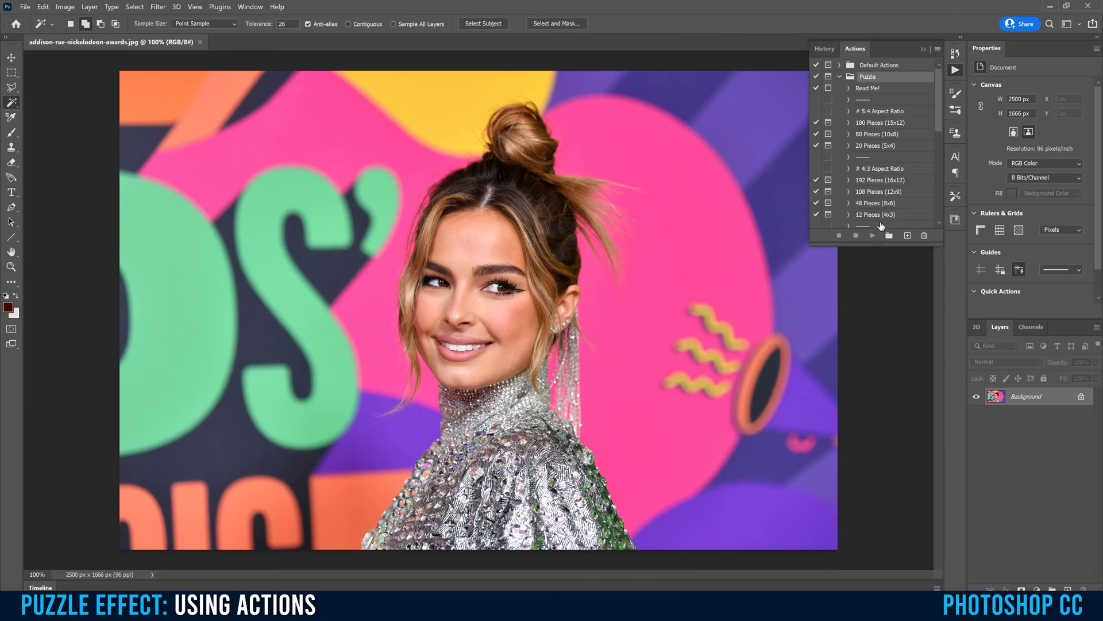
pyautogui.moveTo(875, 246); pyautogui.dragTo(882, 505)
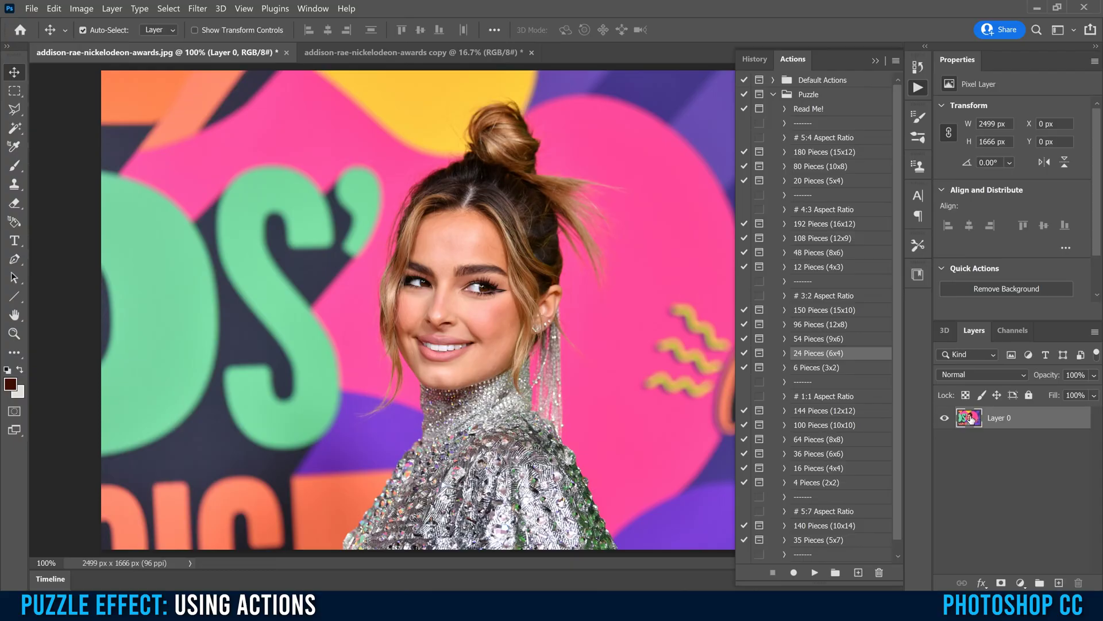
# Crop the photo tighter around the woman at a 3:2 ratio, to about 1825 × 1216 px
pyautogui.click(875, 61)
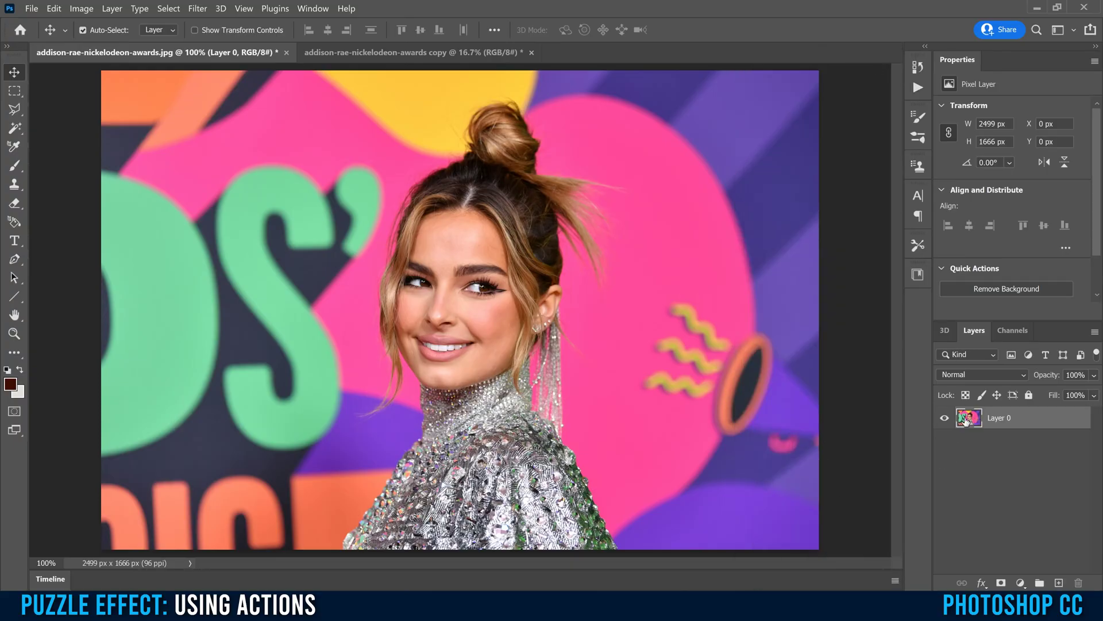
pyautogui.press('c')
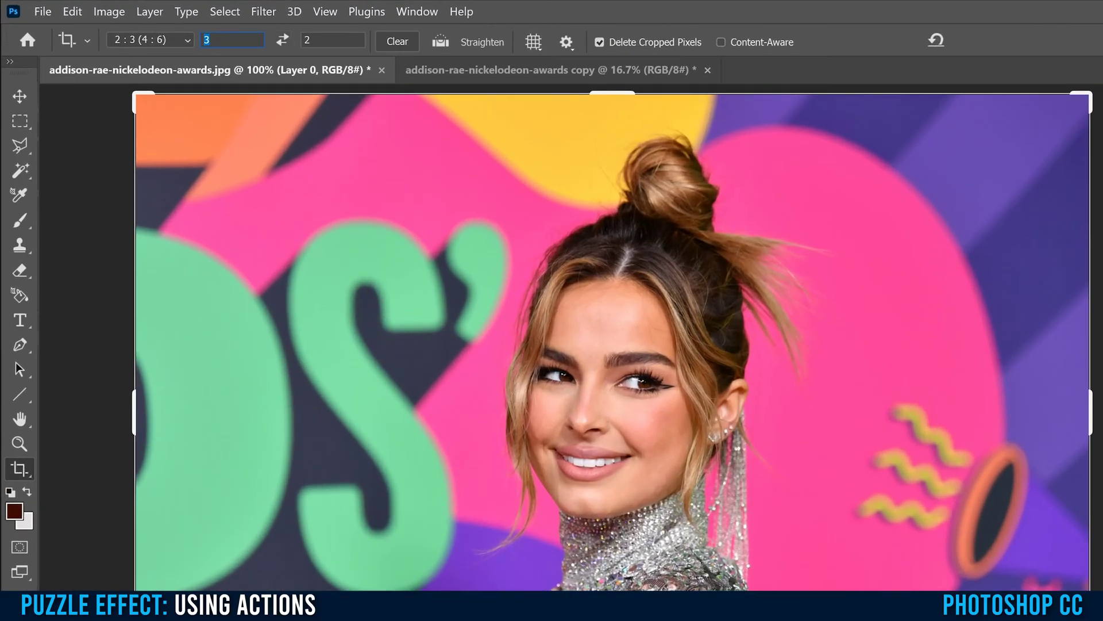
pyautogui.click(230, 30)
pyautogui.click(232, 40)
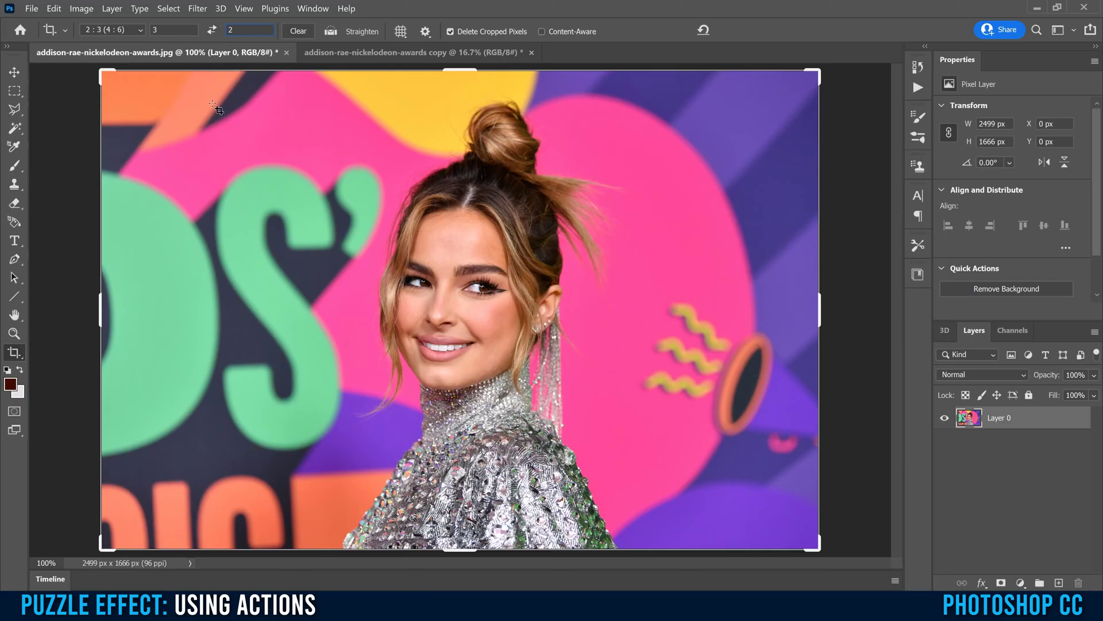
pyautogui.moveTo(100, 72); pyautogui.dragTo(196, 143)
pyautogui.moveTo(271, 172); pyautogui.dragTo(344, 219)
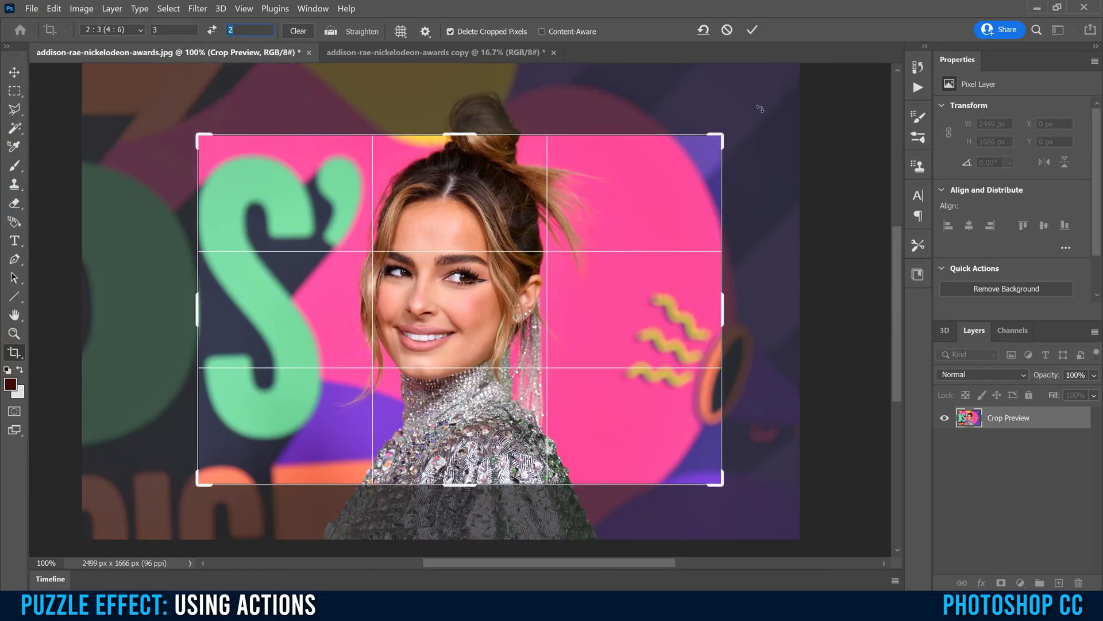
pyautogui.click(753, 30)
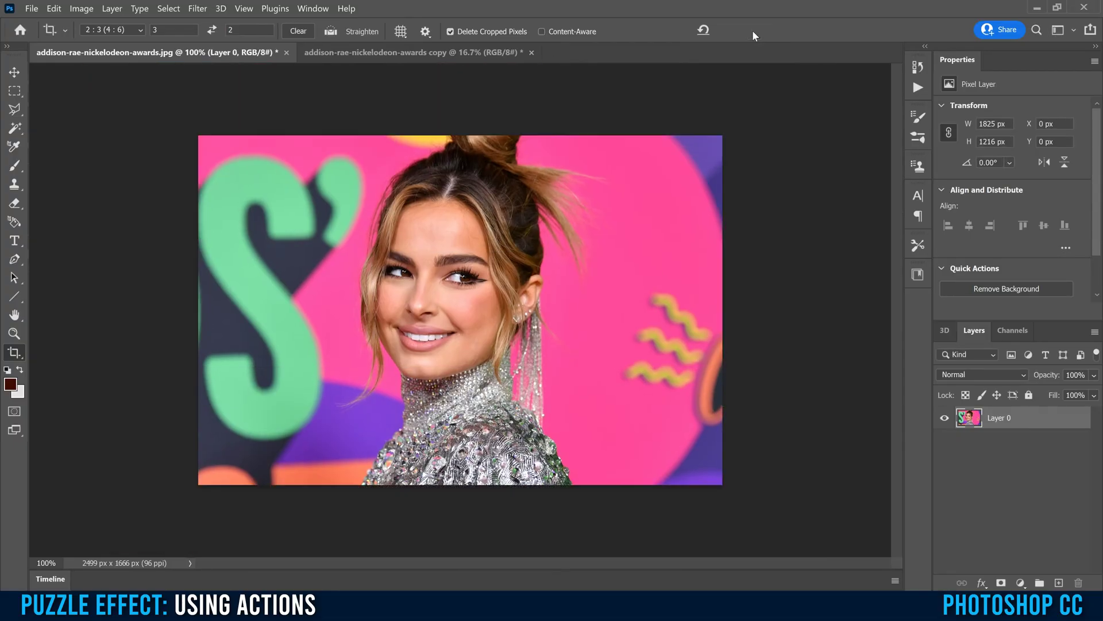
# Run the 54 Pieces (9x6) action from the Puzzle set on the cropped photo and continue to its layer style settings
pyautogui.click(917, 88)
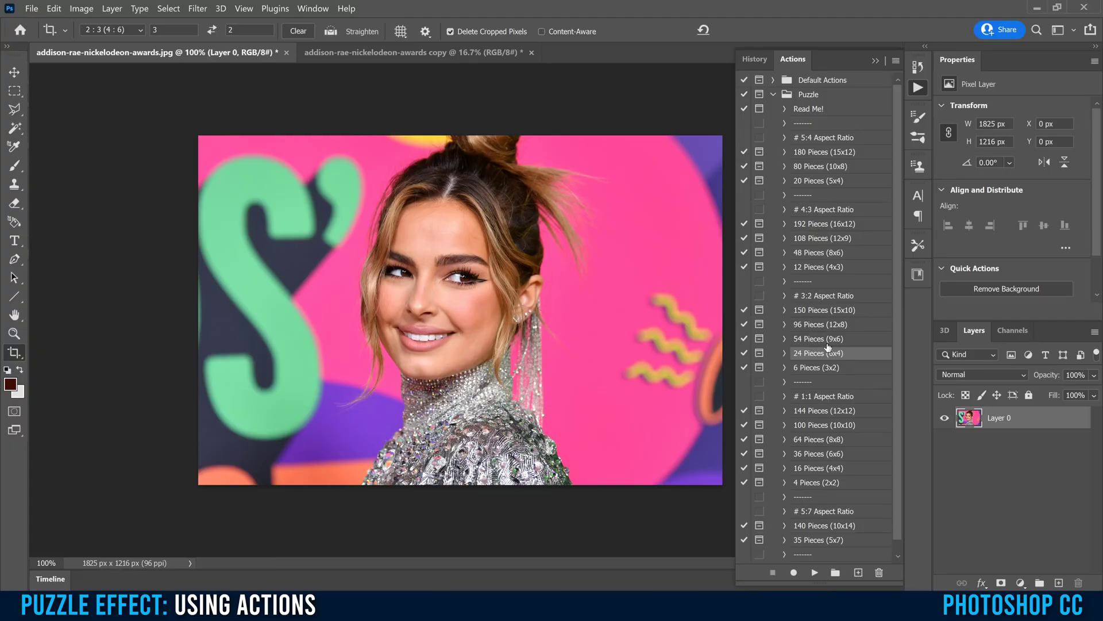
pyautogui.click(811, 341)
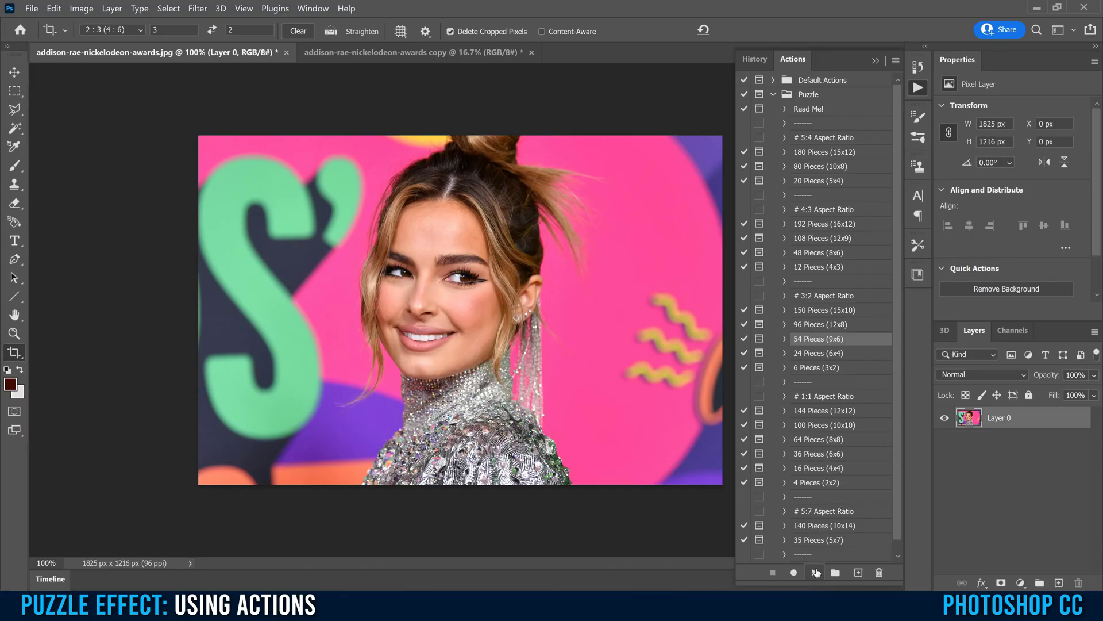
pyautogui.click(814, 572)
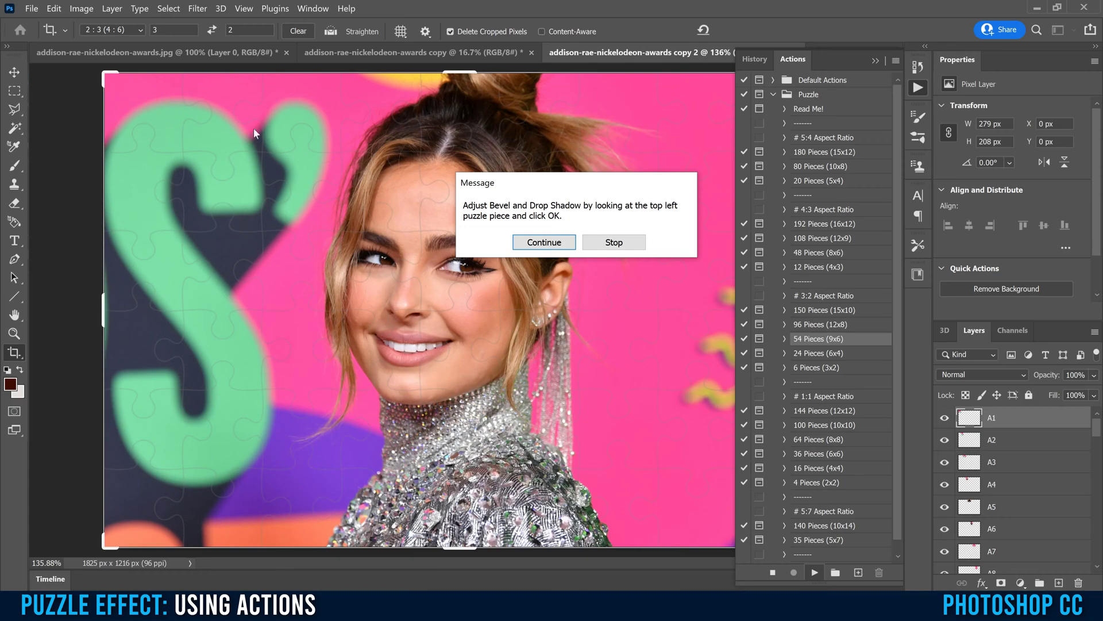
pyautogui.click(544, 242)
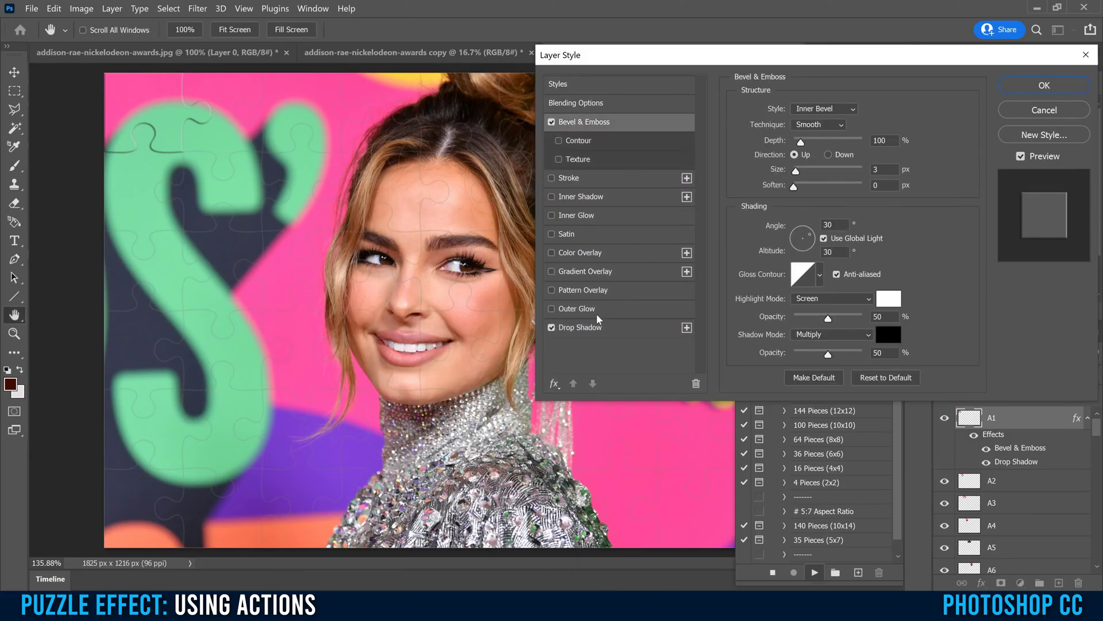
# Try out different opacity, distance, spread and size settings for the Drop Shadow on puzzle piece A1
pyautogui.click(578, 326)
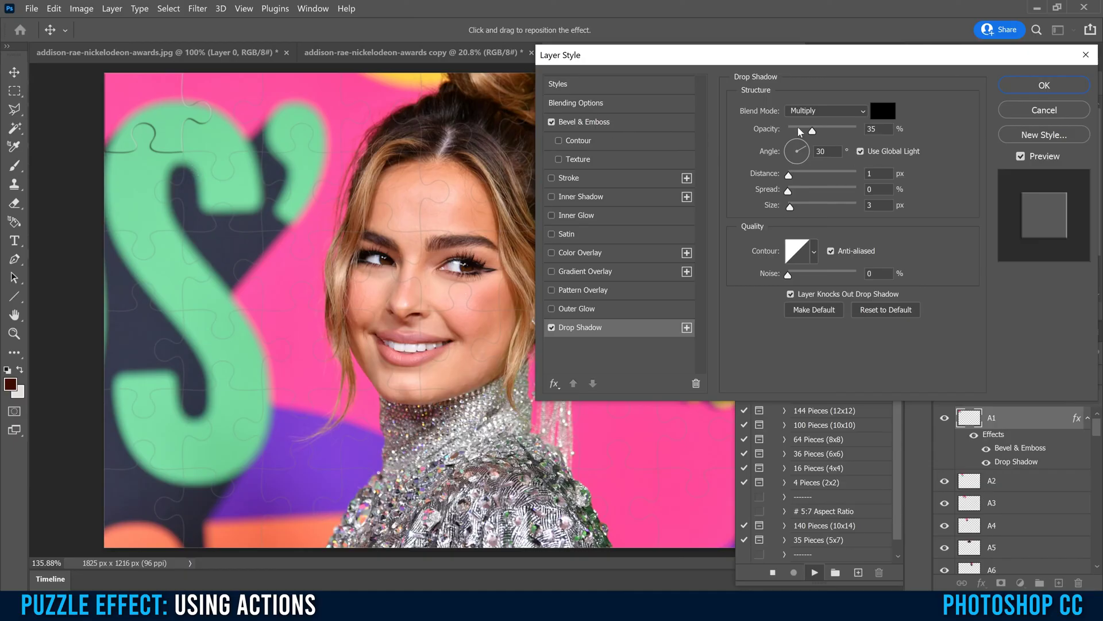
pyautogui.moveTo(812, 134); pyautogui.dragTo(859, 133)
pyautogui.moveTo(858, 136); pyautogui.dragTo(813, 132)
pyautogui.moveTo(789, 179)
pyautogui.mouseDown()
pyautogui.moveTo(861, 176)
pyautogui.moveTo(788, 176)
pyautogui.mouseUp()
pyautogui.click(789, 192)
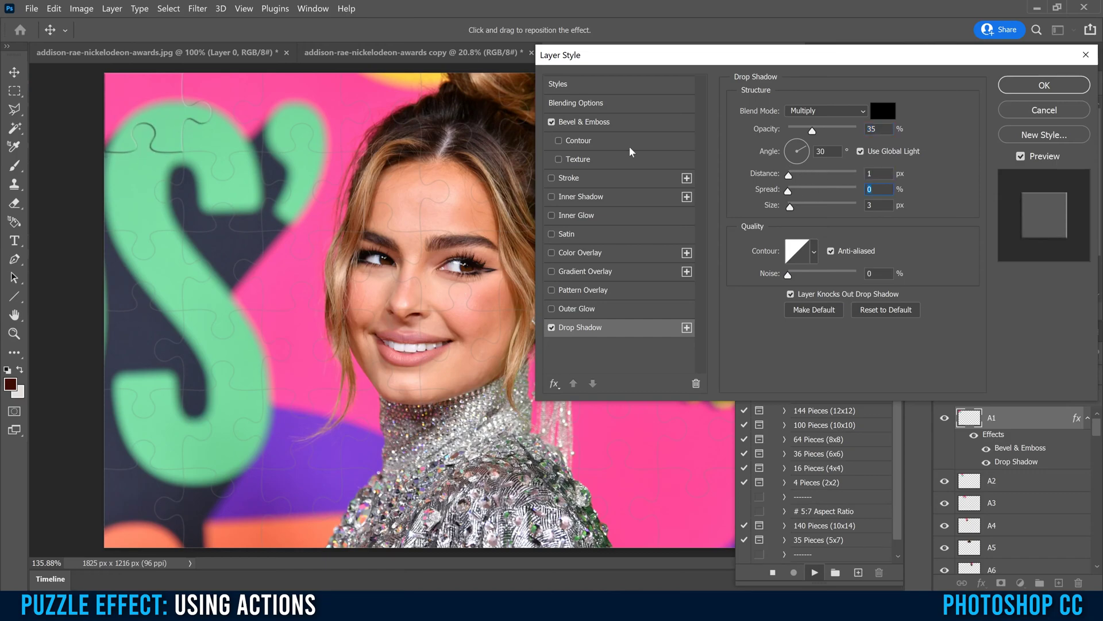
pyautogui.moveTo(791, 195)
pyautogui.mouseDown()
pyautogui.moveTo(851, 192)
pyautogui.moveTo(786, 193)
pyautogui.moveTo(814, 208)
pyautogui.moveTo(793, 208)
pyautogui.mouseUp()
# Set the Bevel & Emboss on piece A1 to 105% depth, 59° angle and 37° altitude, and let the action finish
pyautogui.click(582, 122)
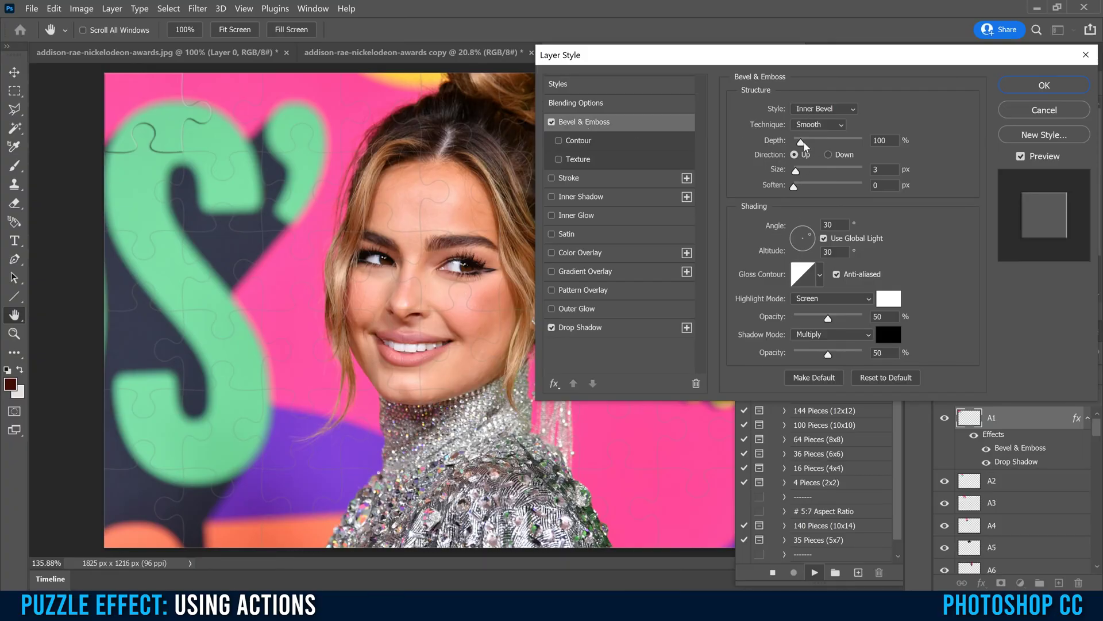
pyautogui.moveTo(800, 143); pyautogui.dragTo(838, 143)
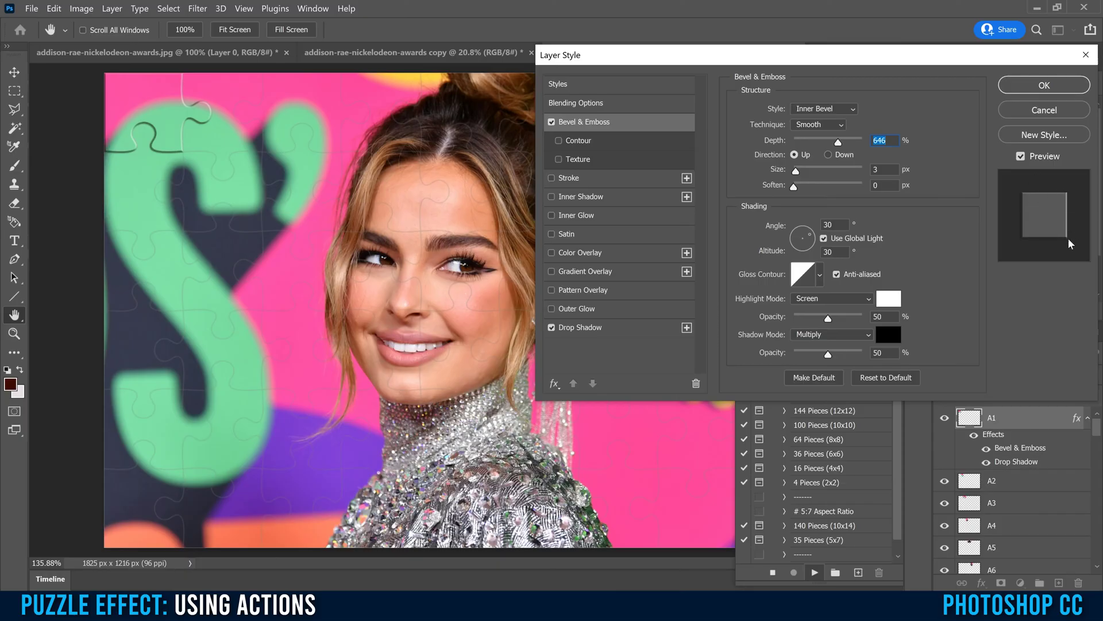
pyautogui.moveTo(812, 239); pyautogui.dragTo(799, 243)
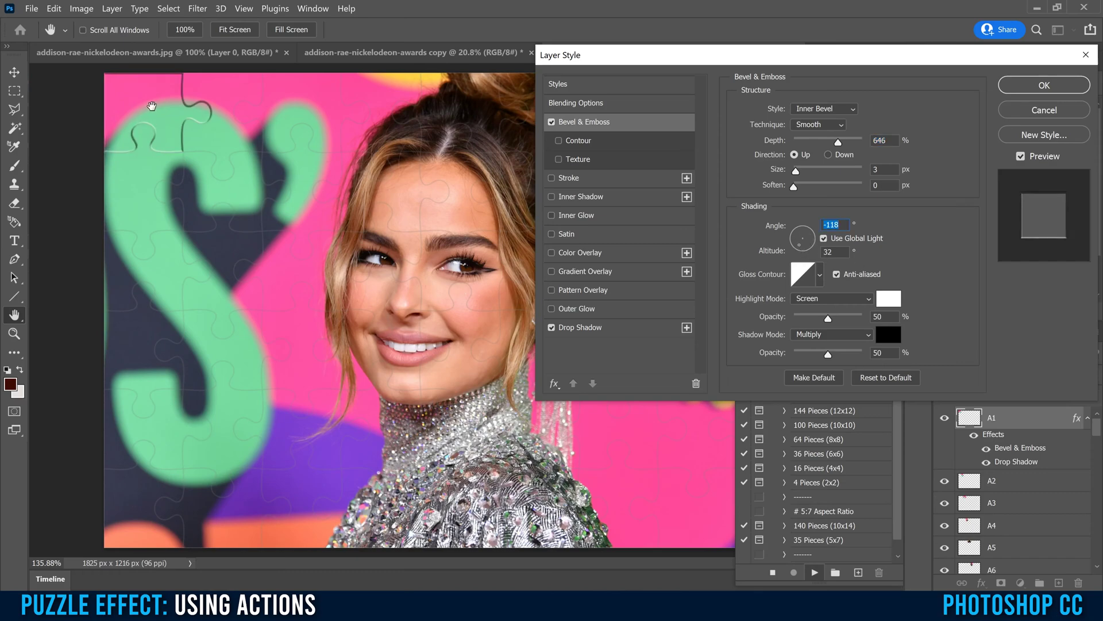
pyautogui.moveTo(801, 245); pyautogui.dragTo(809, 236)
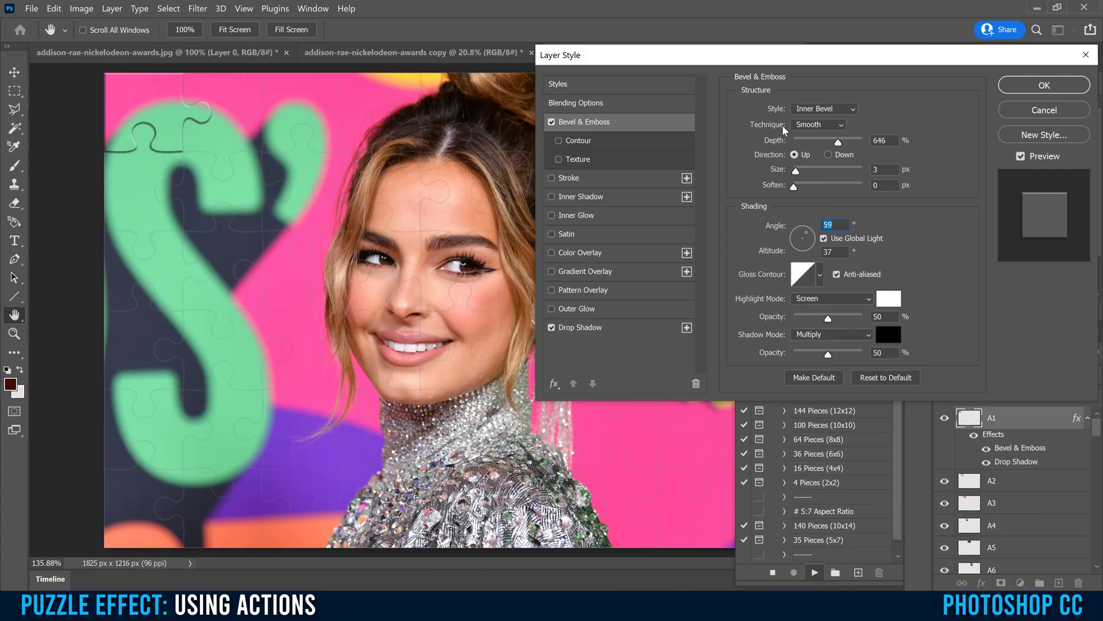
pyautogui.moveTo(839, 145); pyautogui.dragTo(801, 143)
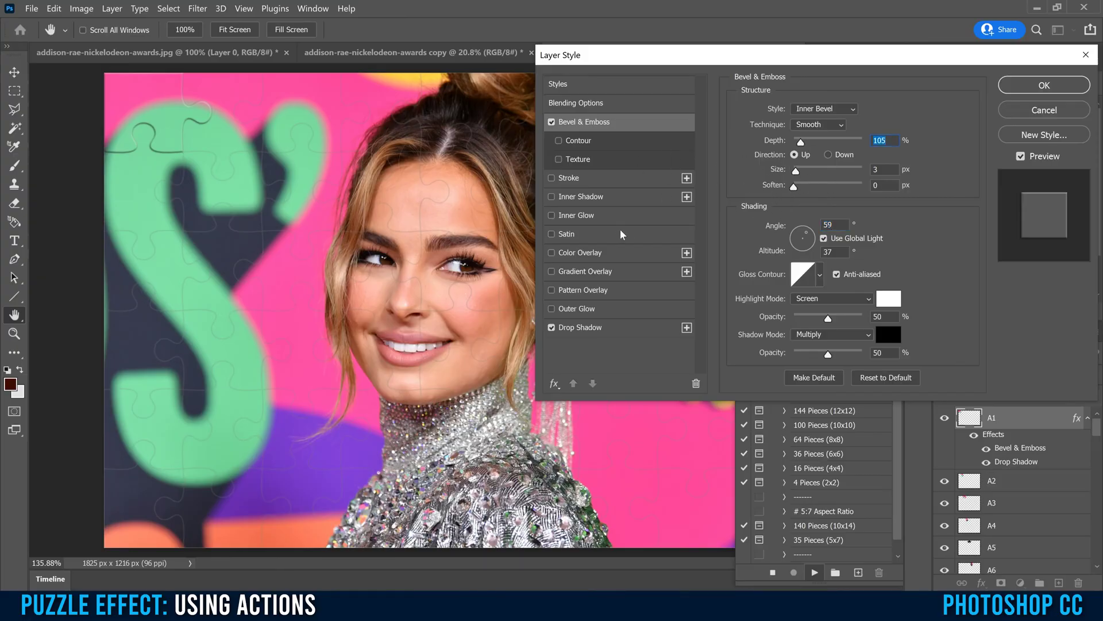
pyautogui.click(1042, 87)
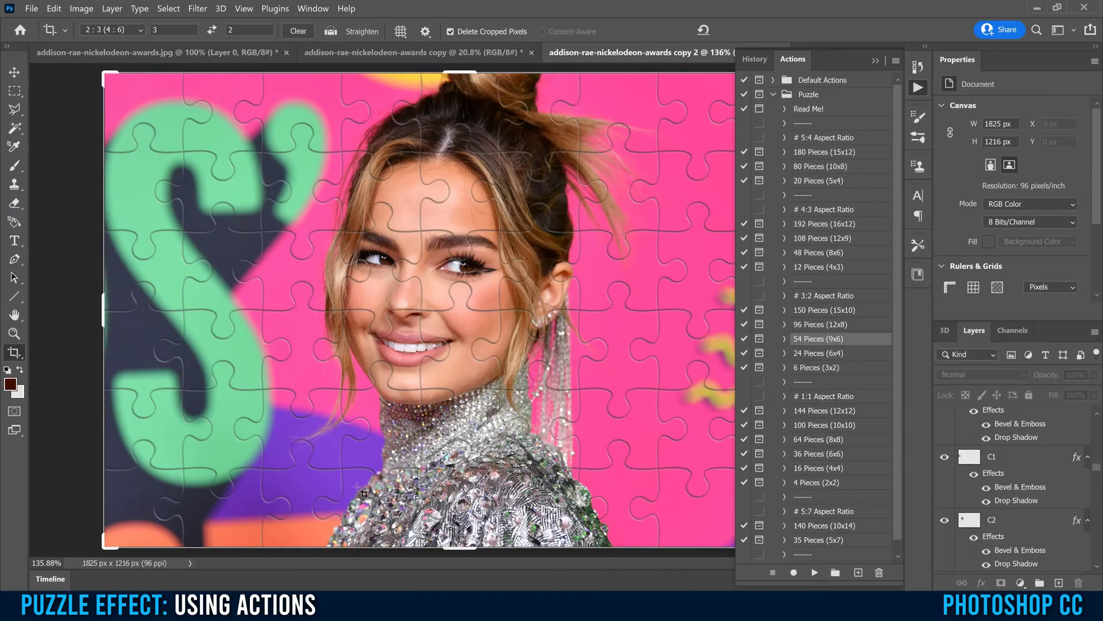
# Collapse the Actions panel and check the separate puzzle piece layers by hiding and showing A1 and A2
pyautogui.click(874, 60)
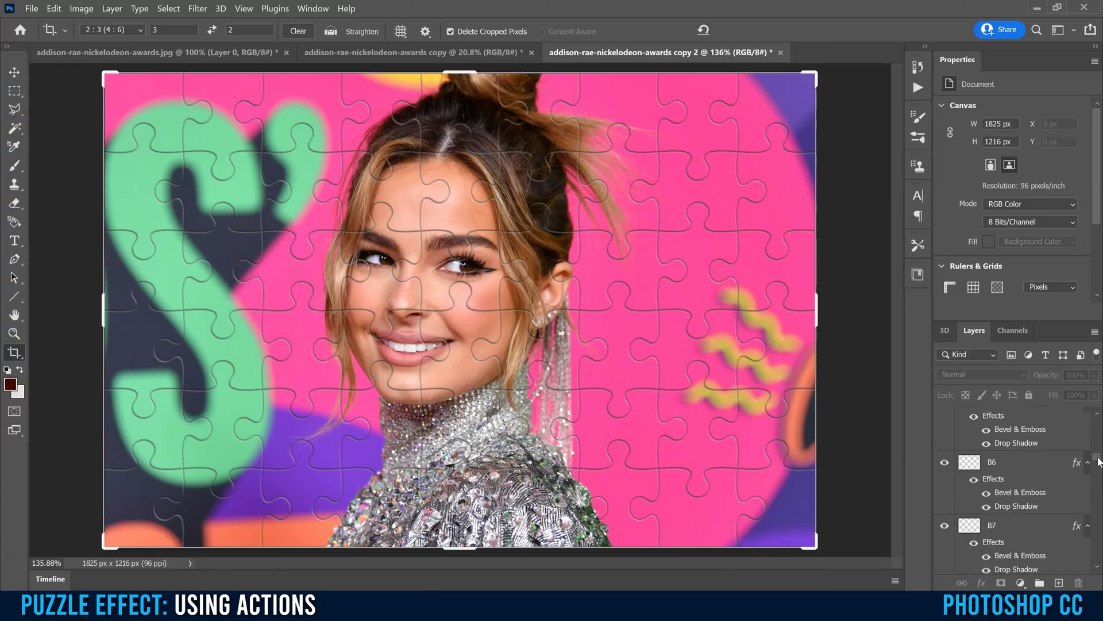
pyautogui.moveTo(1098, 471); pyautogui.dragTo(1101, 421)
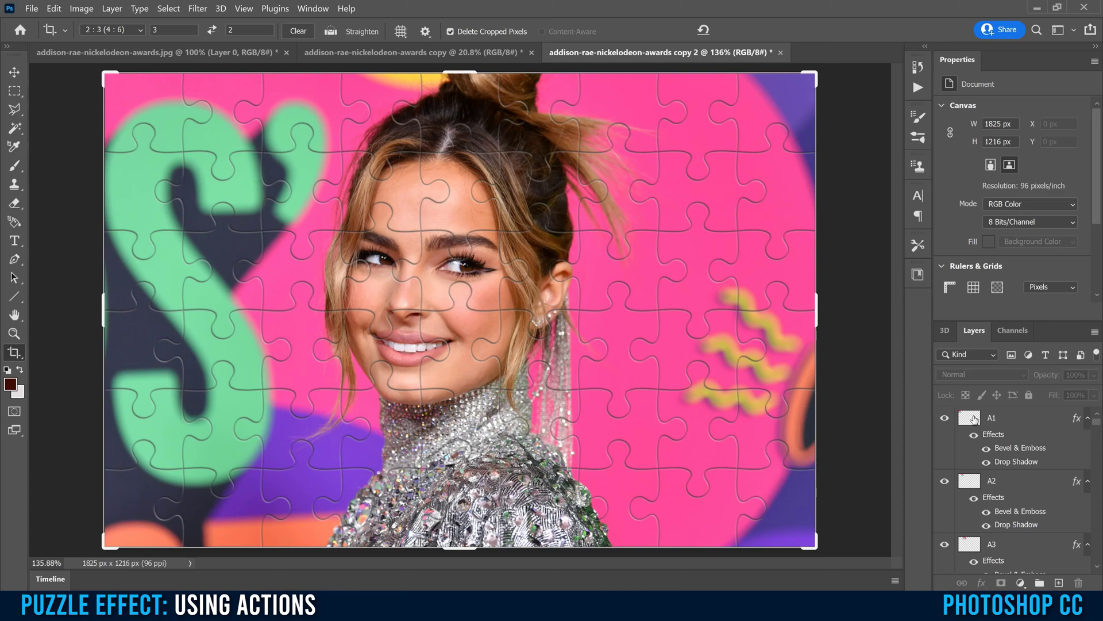
pyautogui.click(970, 420)
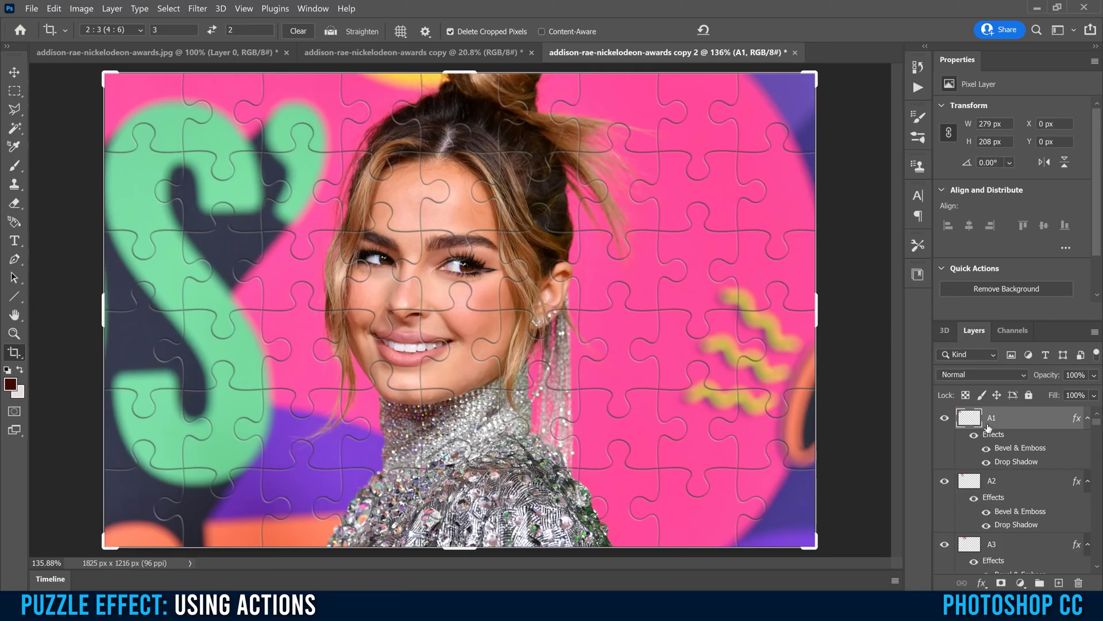
pyautogui.click(945, 420)
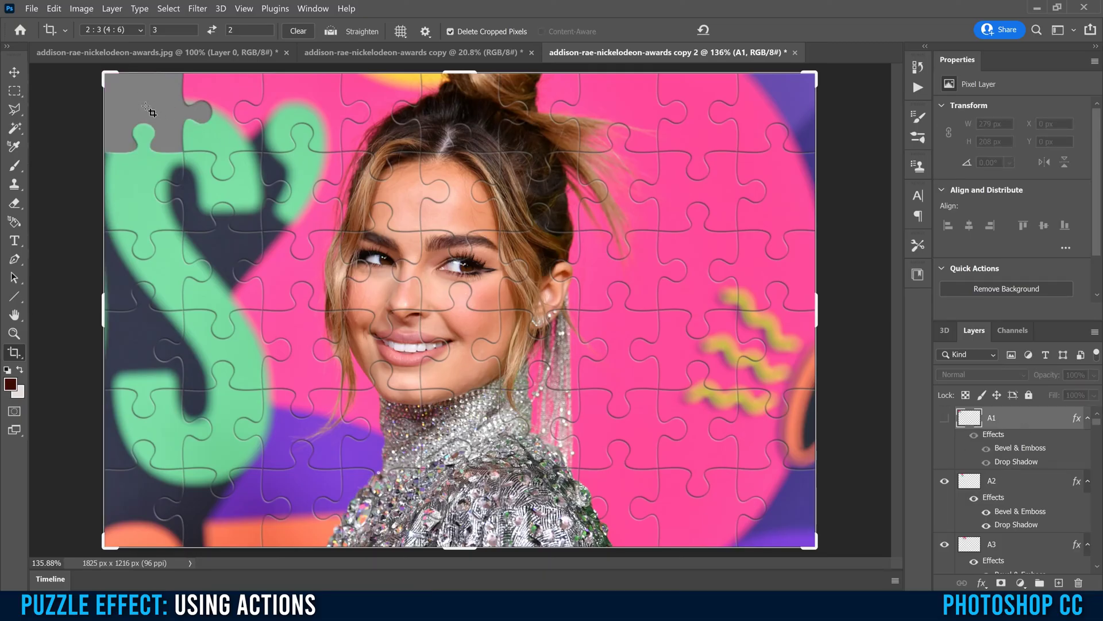
pyautogui.click(944, 417)
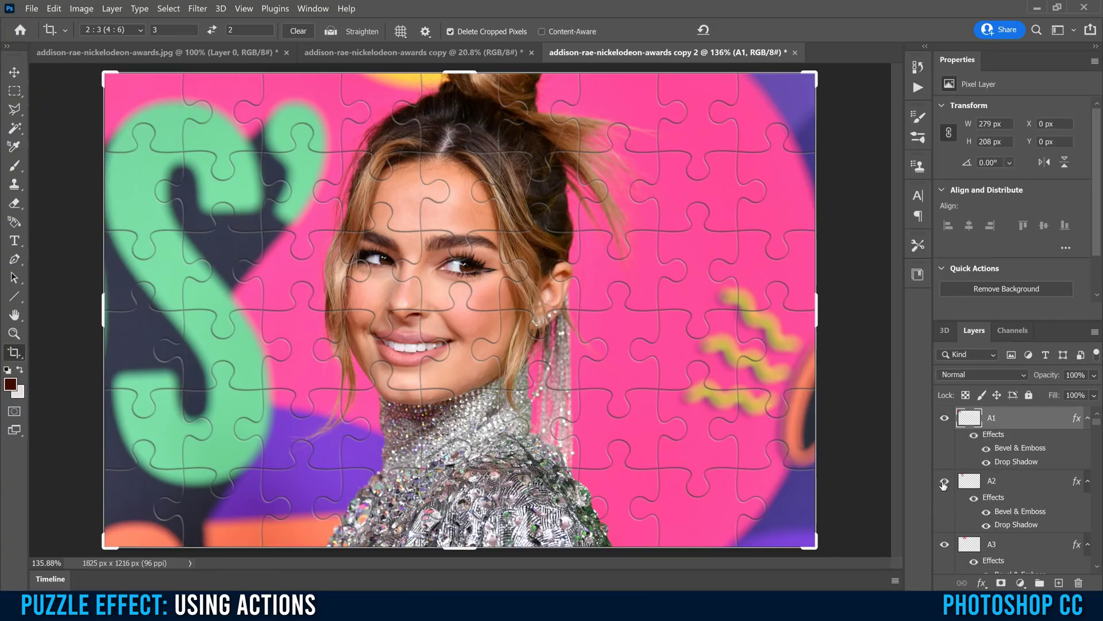
pyautogui.click(944, 482)
pyautogui.click(945, 483)
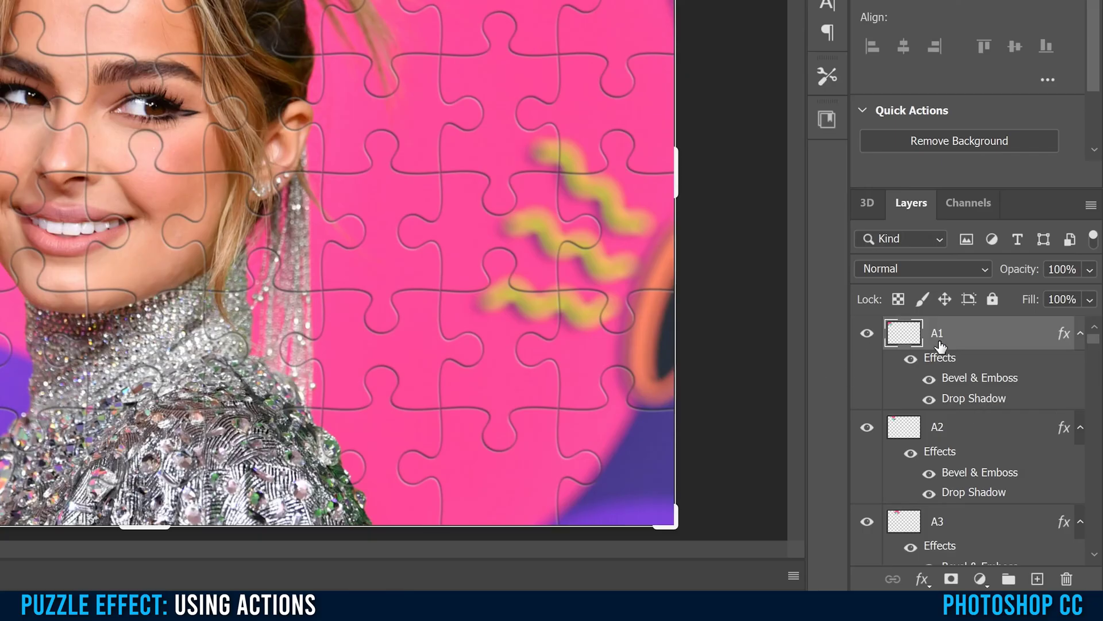
# Group all puzzle piece layers from A1 through F9 and name the group Pieces
pyautogui.moveTo(1094, 340); pyautogui.dragTo(1101, 553)
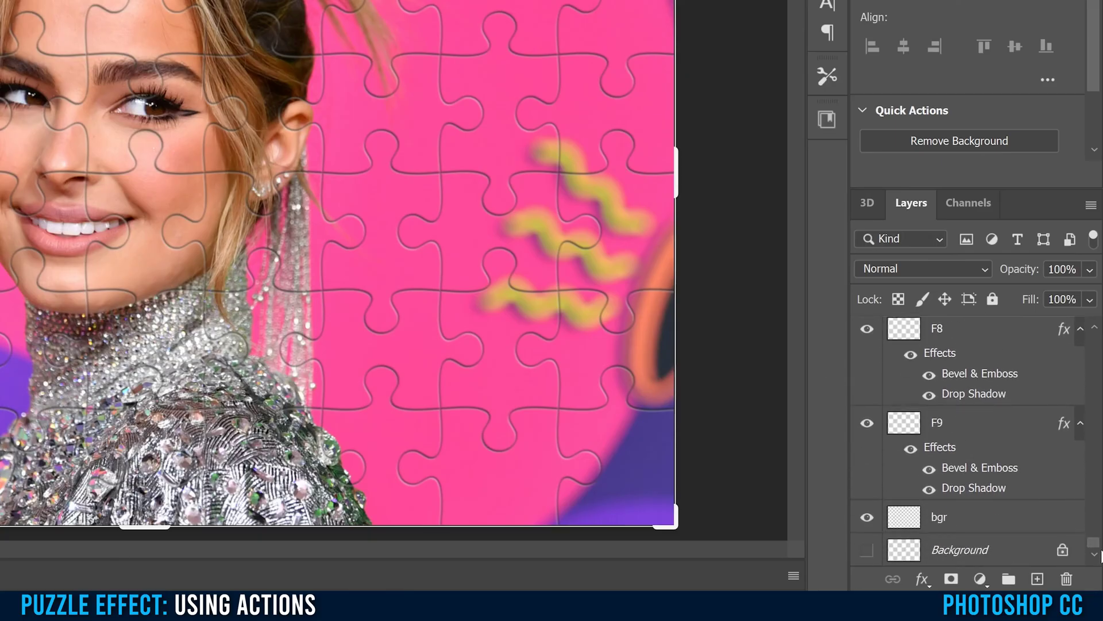
pyautogui.keyDown('shift'); pyautogui.click(946, 424); pyautogui.keyUp('shift')
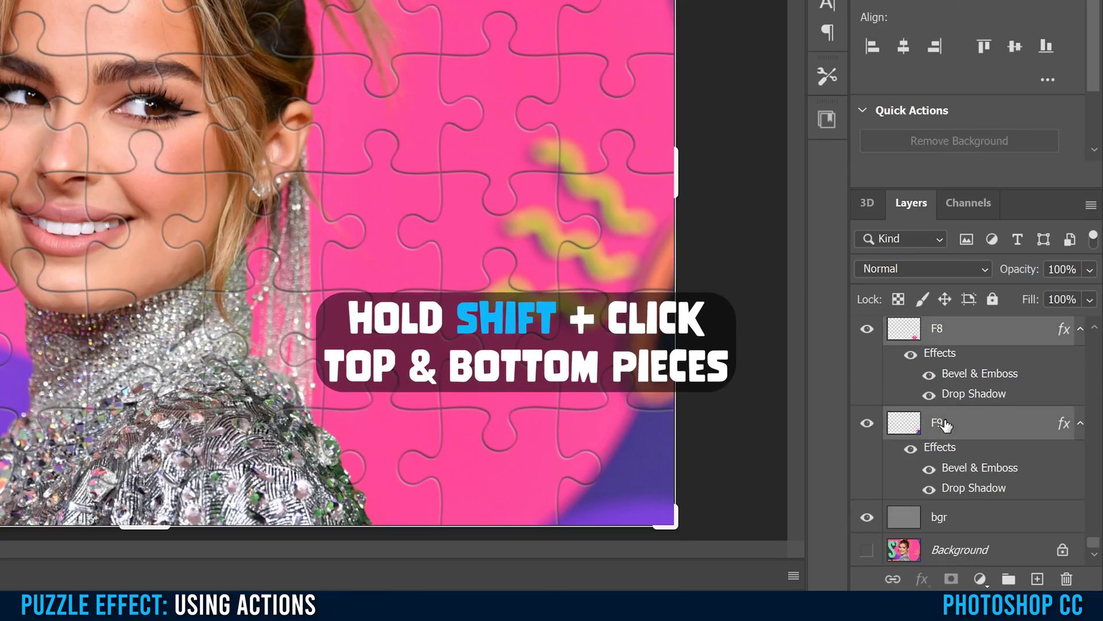
pyautogui.click(1009, 579)
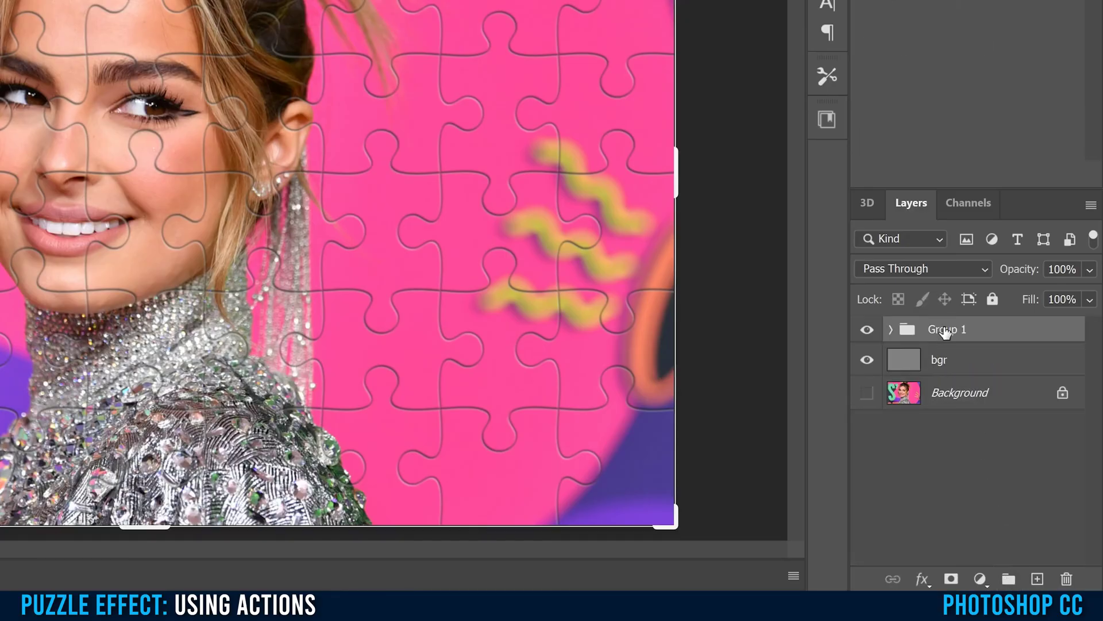
pyautogui.doubleClick(944, 331)
pyautogui.write('Pieces')
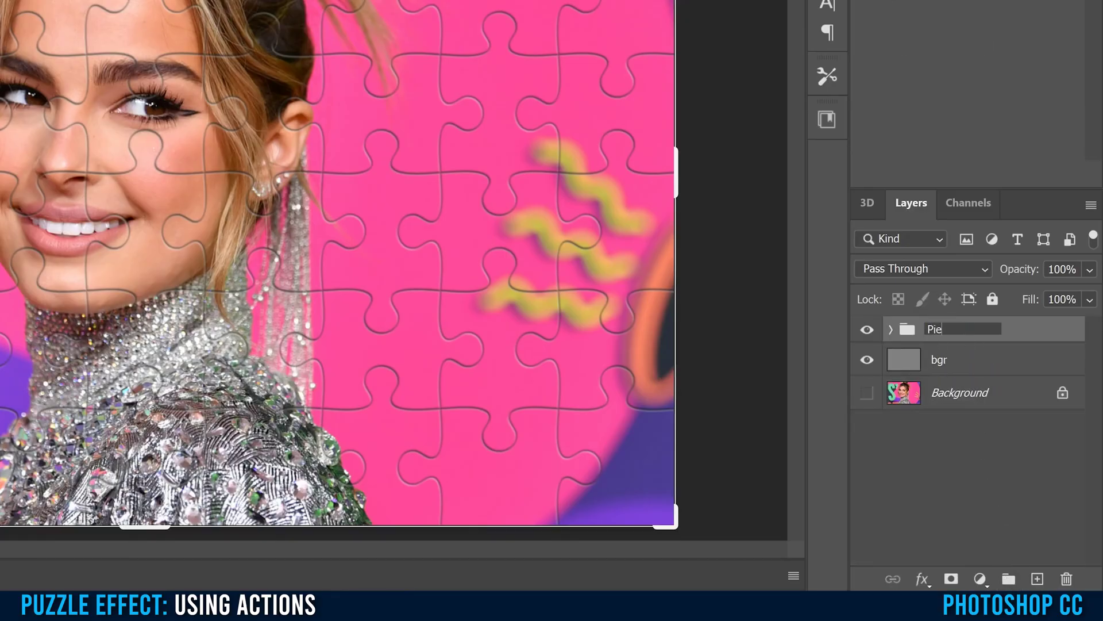
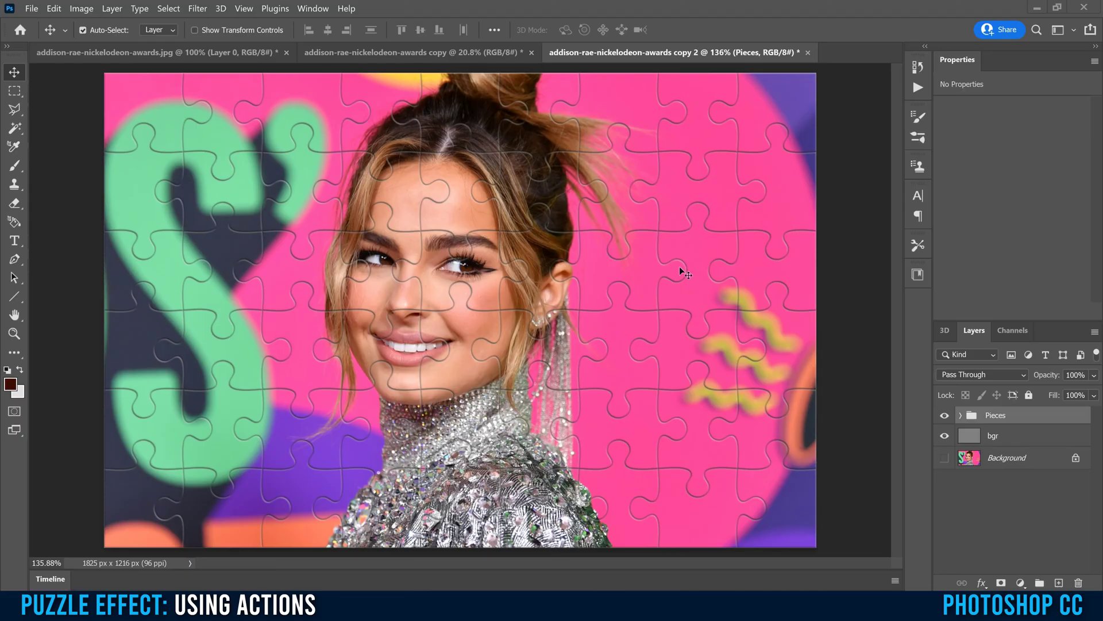
# Enlarge the canvas to 3000 × 2000 pixels around the puzzle
pyautogui.click(78, 8)
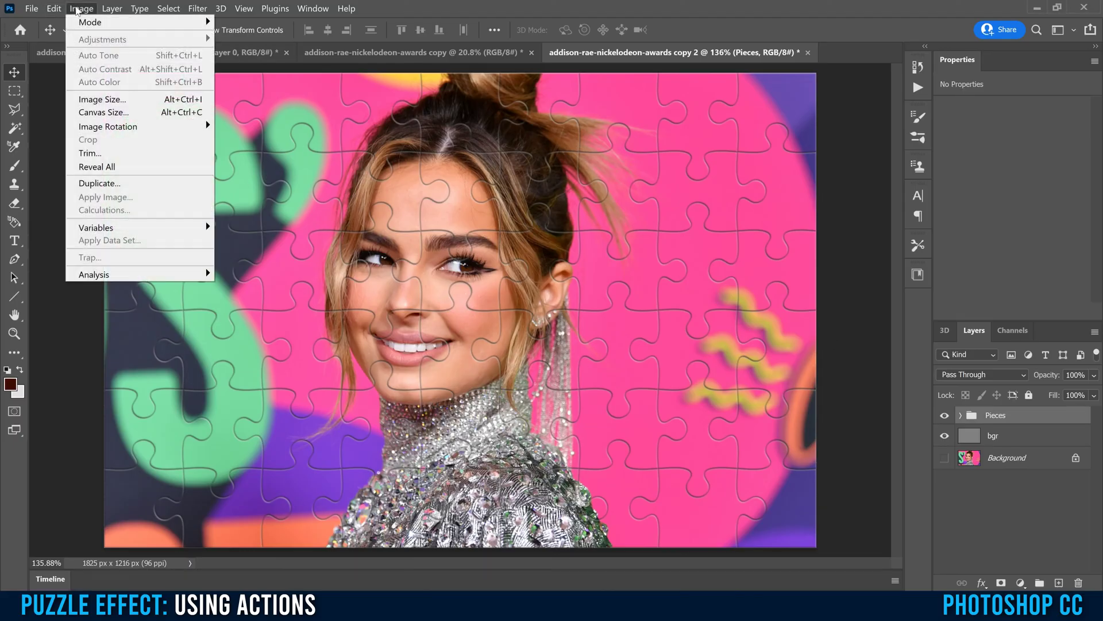
pyautogui.click(104, 111)
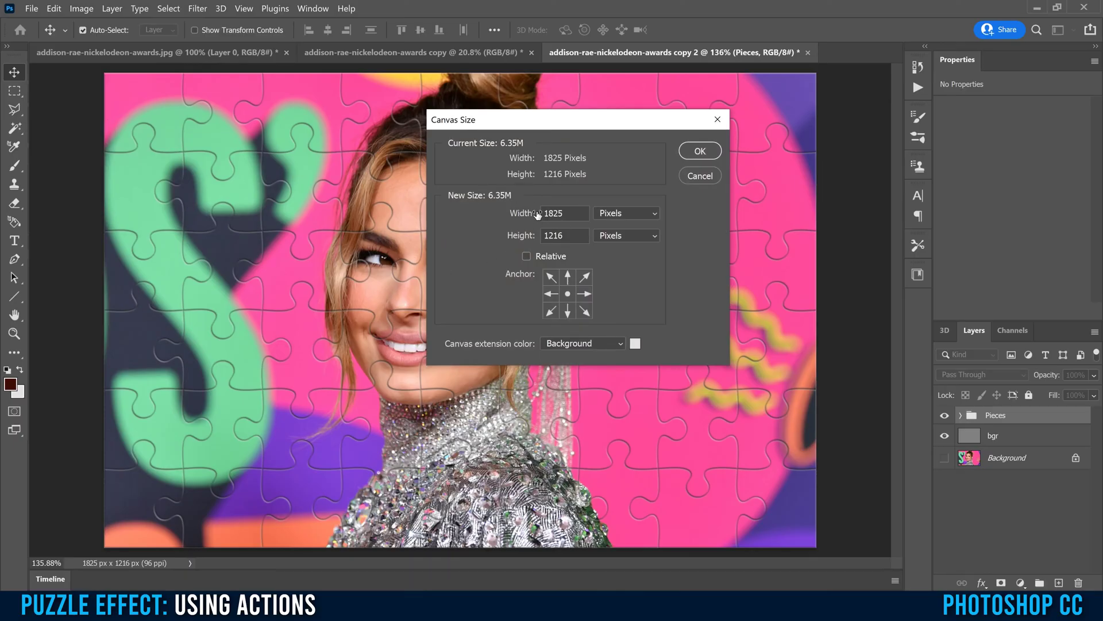
pyautogui.click(506, 216)
pyautogui.write('3')
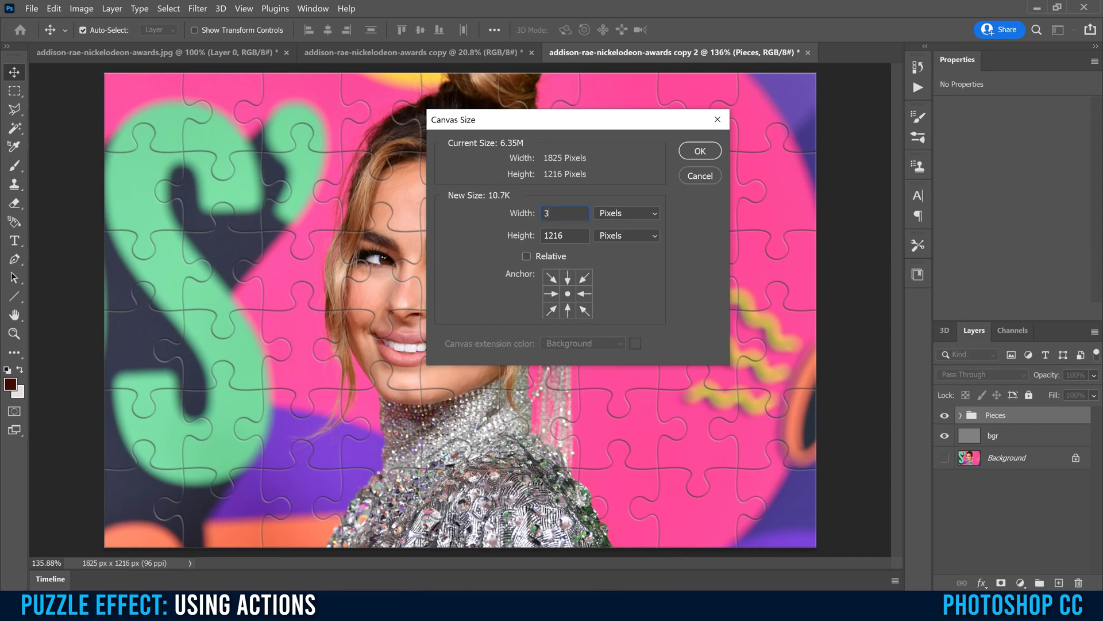
pyautogui.write('000')
pyautogui.press('Tab')
pyautogui.write('2000')
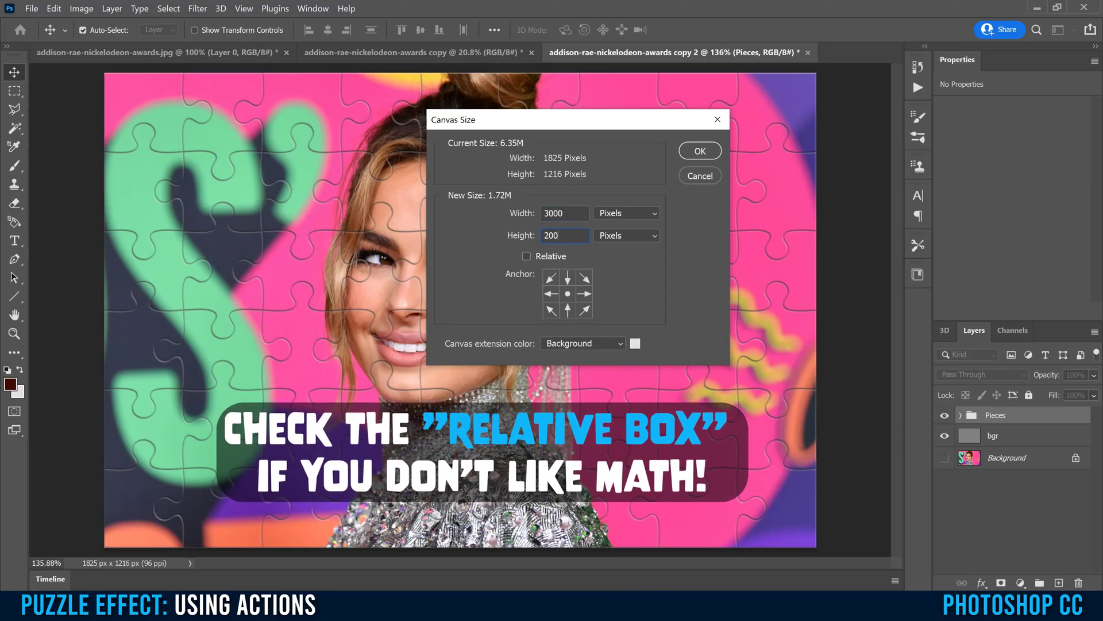
pyautogui.click(694, 151)
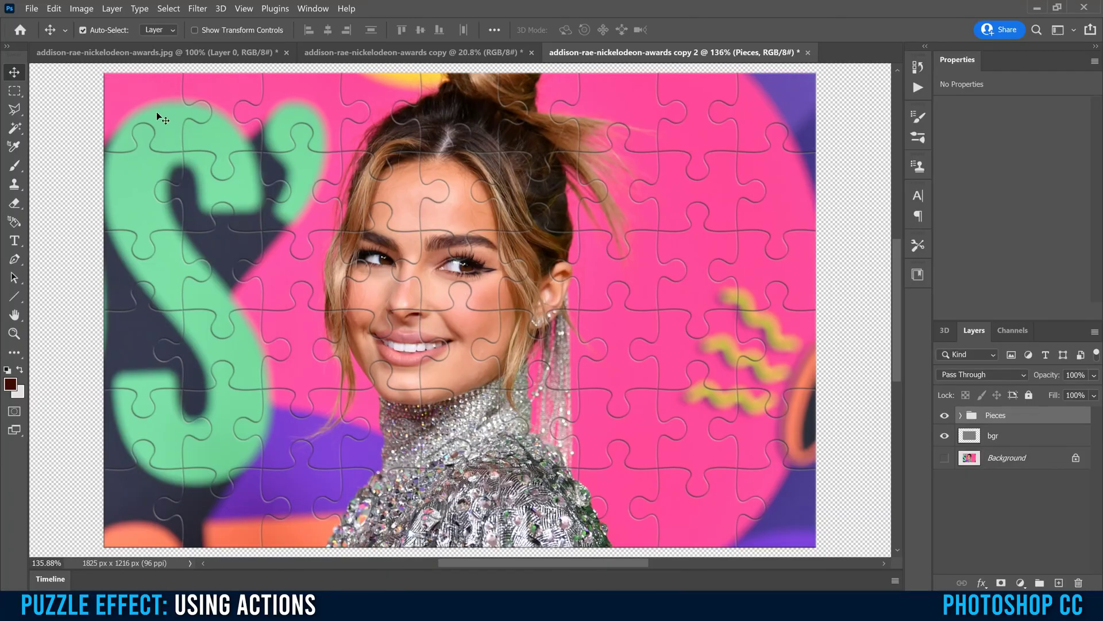
pyautogui.hotkey('ctrl', '-')
pyautogui.hotkey('ctrl', '-')
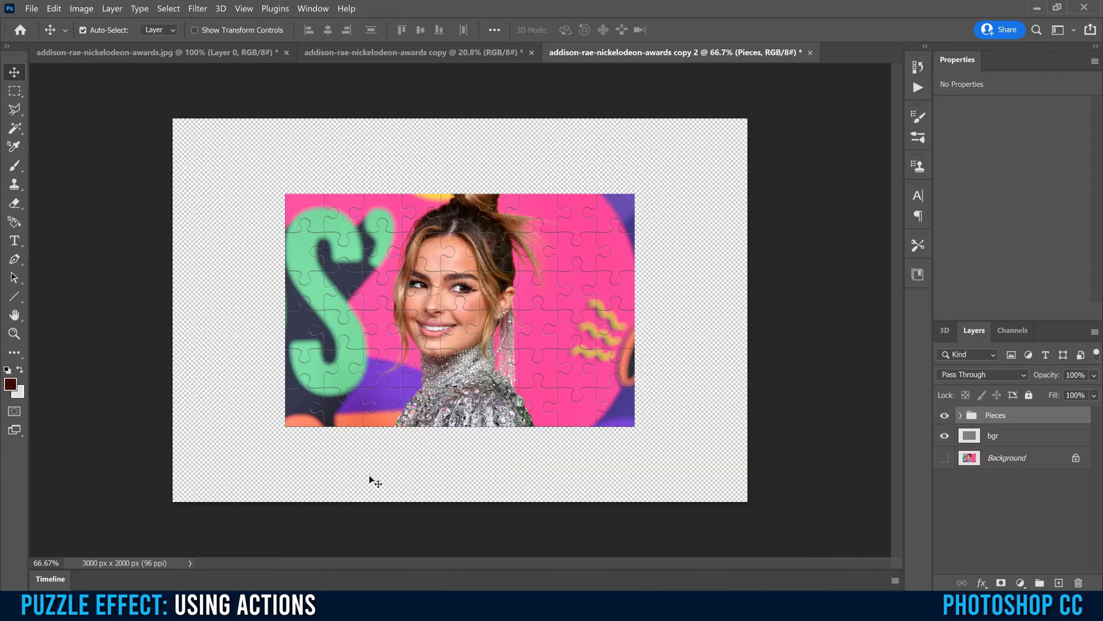
# Place the wood image pexels-fwstudio-172277 as an embedded layer directly above the bgr layer, at its default fitted size
pyautogui.click(980, 440)
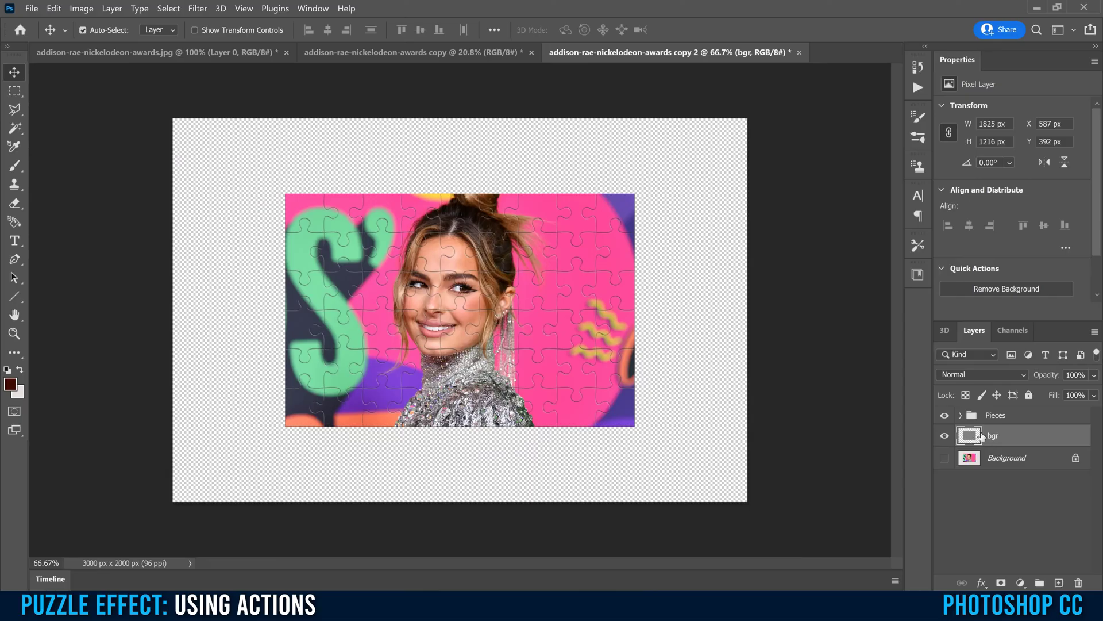
pyautogui.click(31, 10)
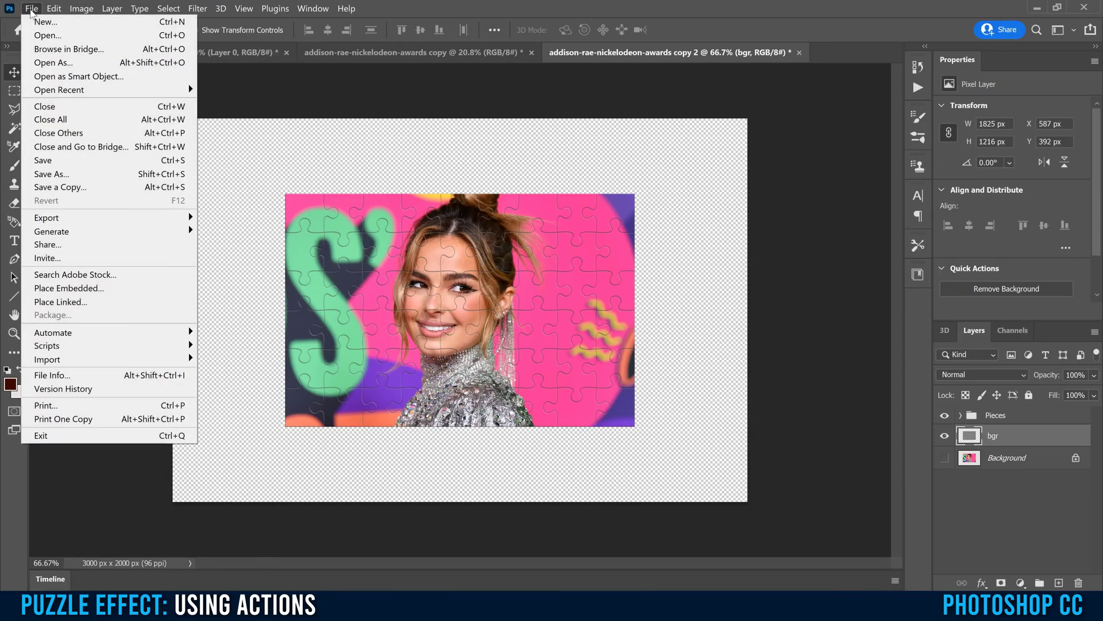
pyautogui.click(81, 287)
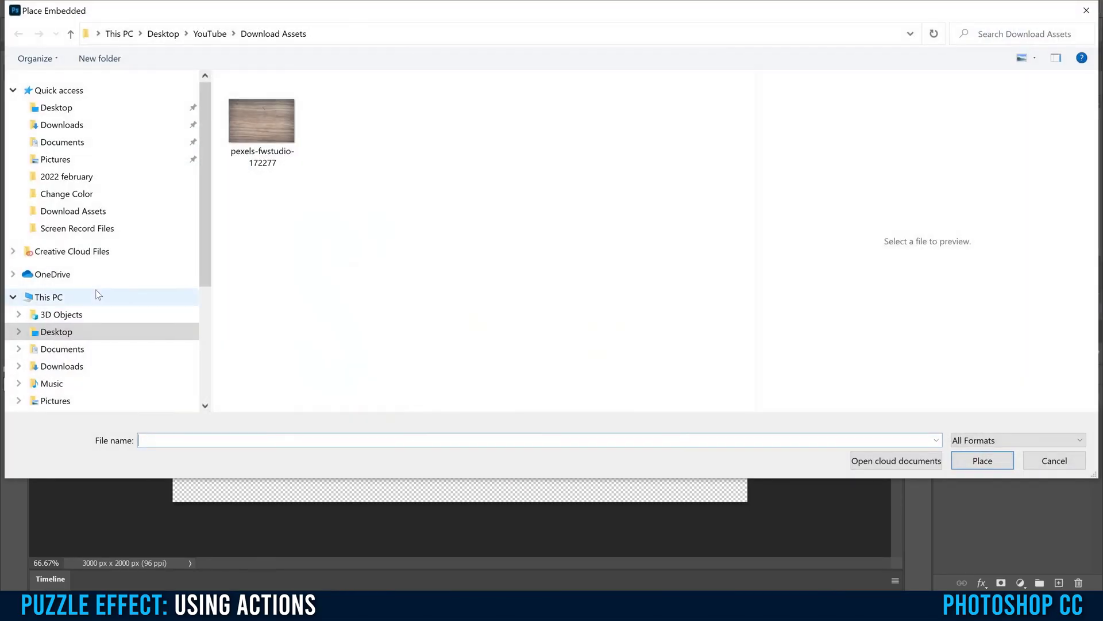
pyautogui.doubleClick(251, 122)
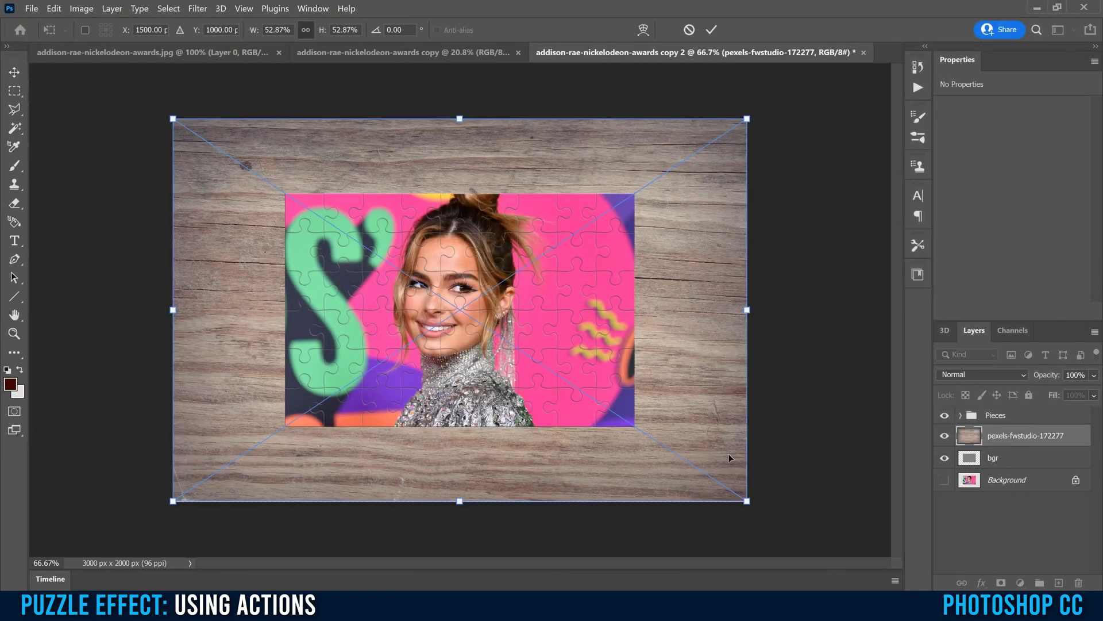
pyautogui.click(711, 29)
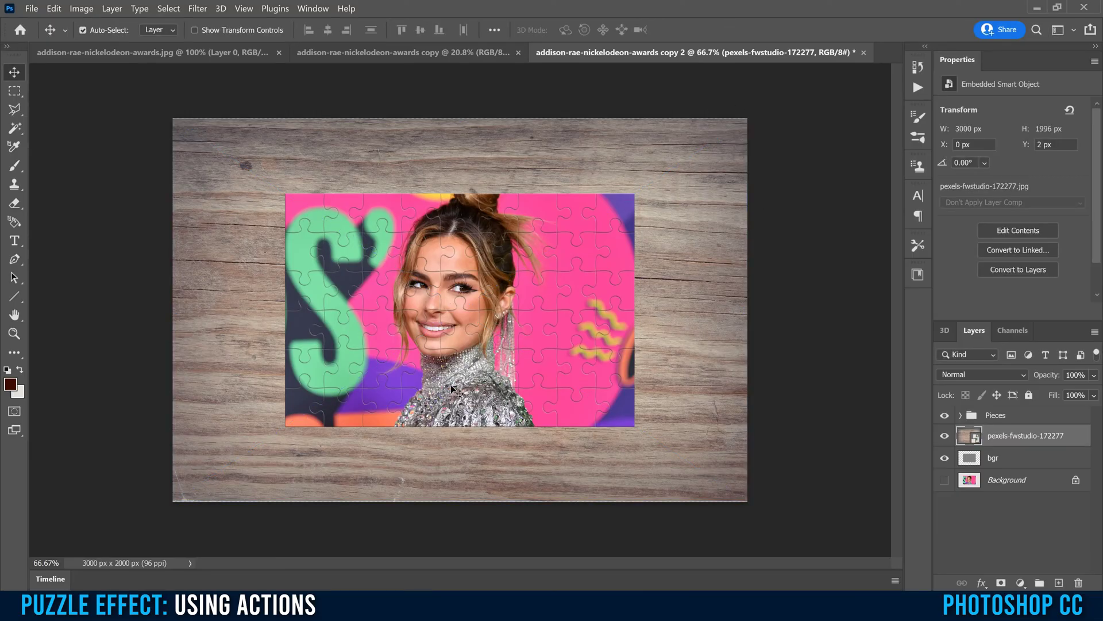
# Expand the Pieces group and hide and reshow piece A1 to check the wood background behind it
pyautogui.click(960, 415)
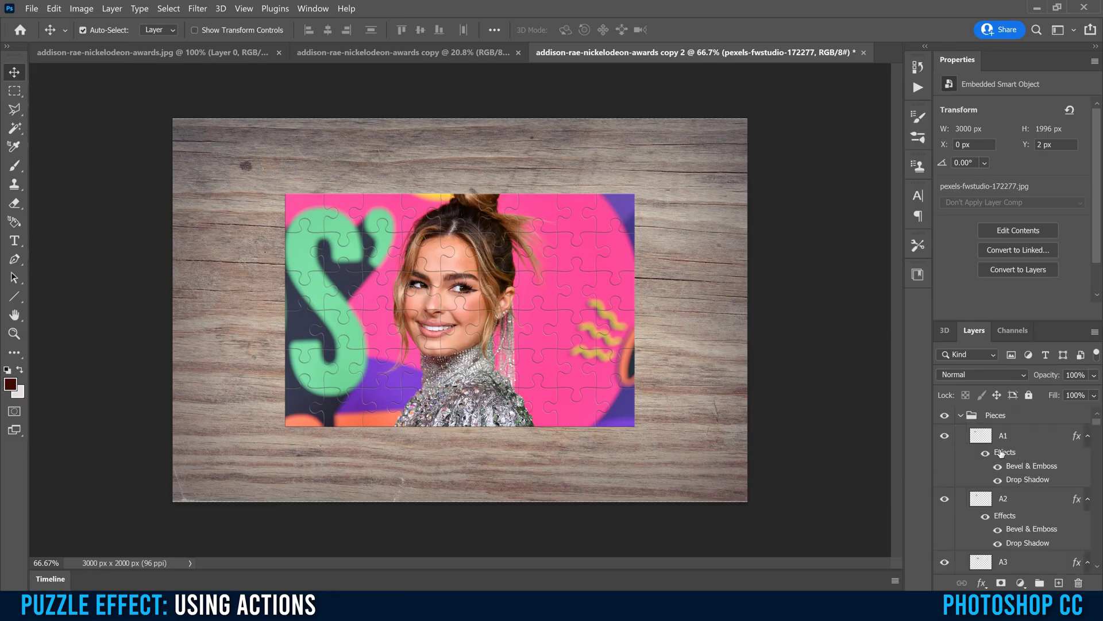
pyautogui.click(944, 437)
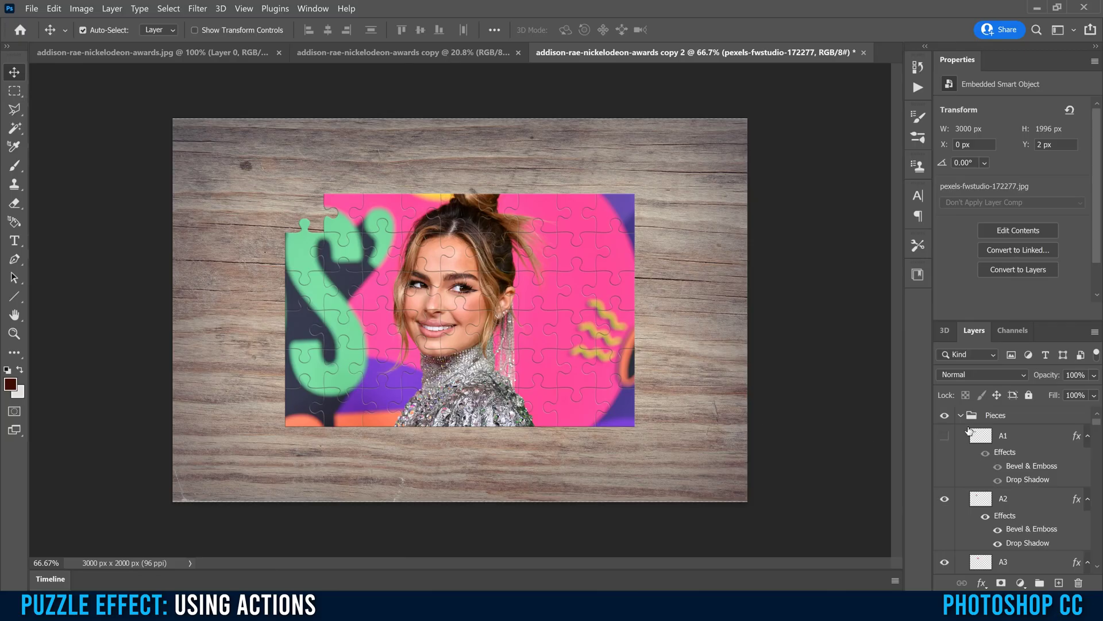
pyautogui.click(944, 438)
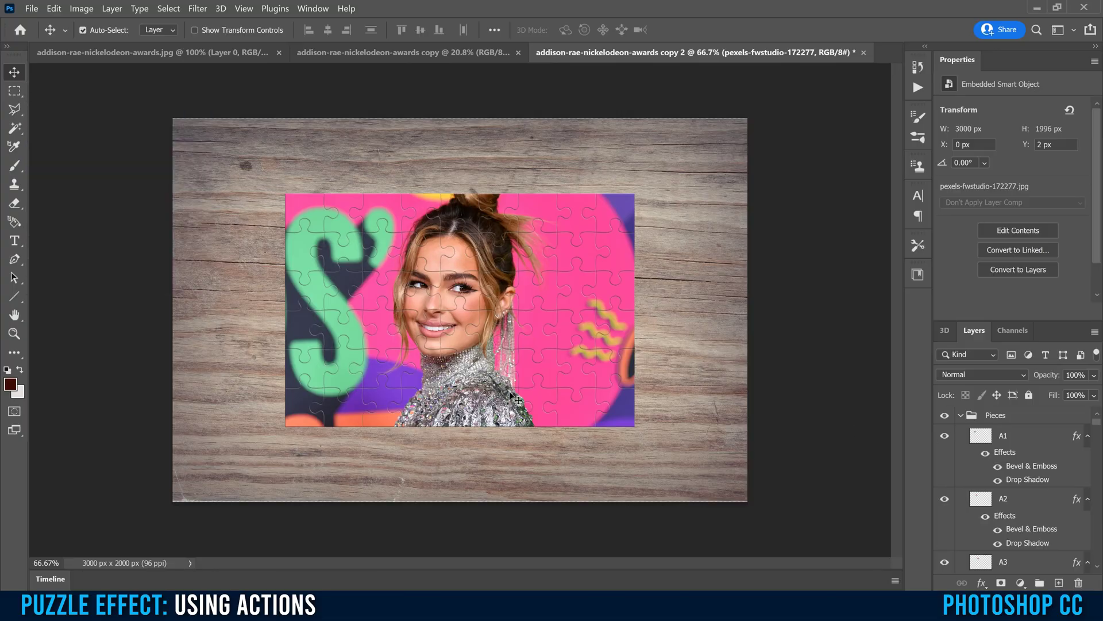
# Move piece A1 off the puzzle's upper-left corner onto the wood and rotate it about 52.5° counterclockwise
pyautogui.click(306, 205)
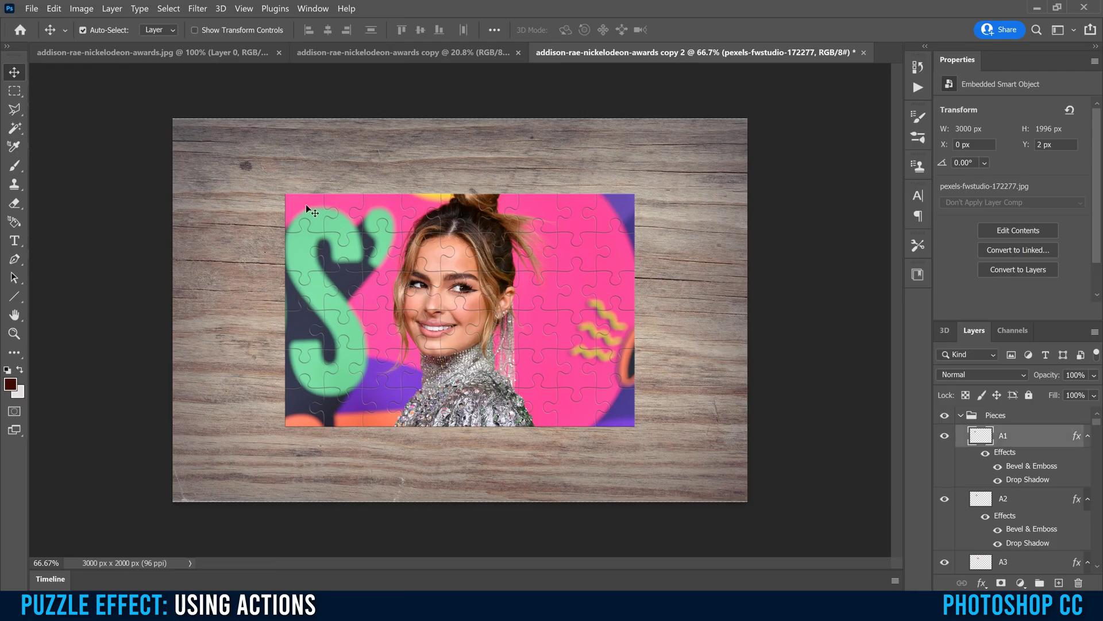
pyautogui.moveTo(306, 205); pyautogui.dragTo(268, 187)
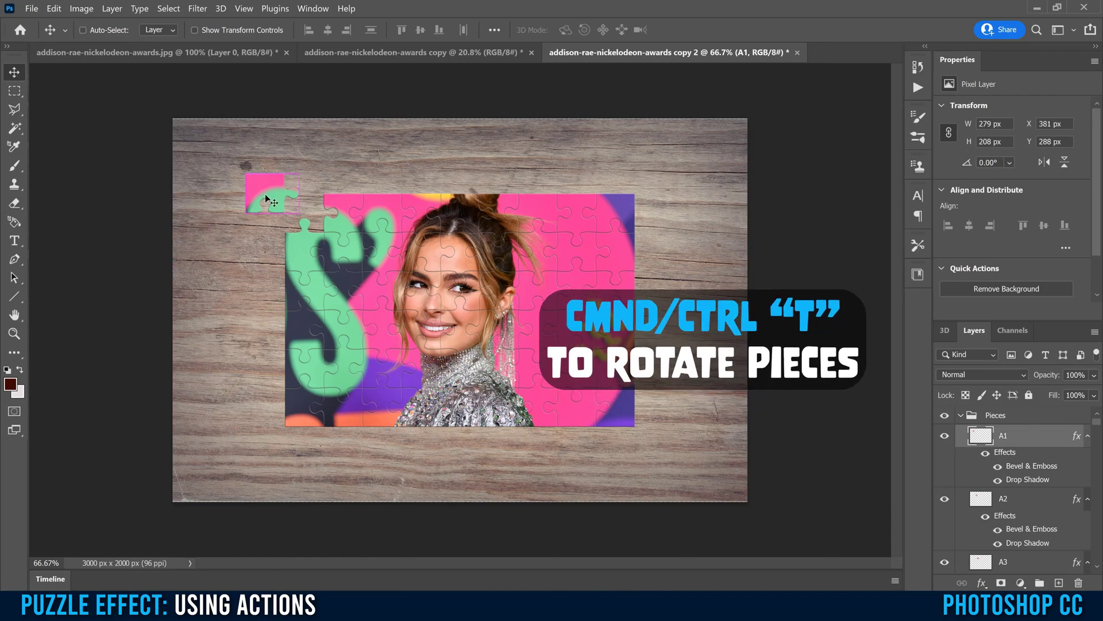
pyautogui.hotkey('ctrl', 't')
pyautogui.moveTo(308, 165); pyautogui.dragTo(273, 147)
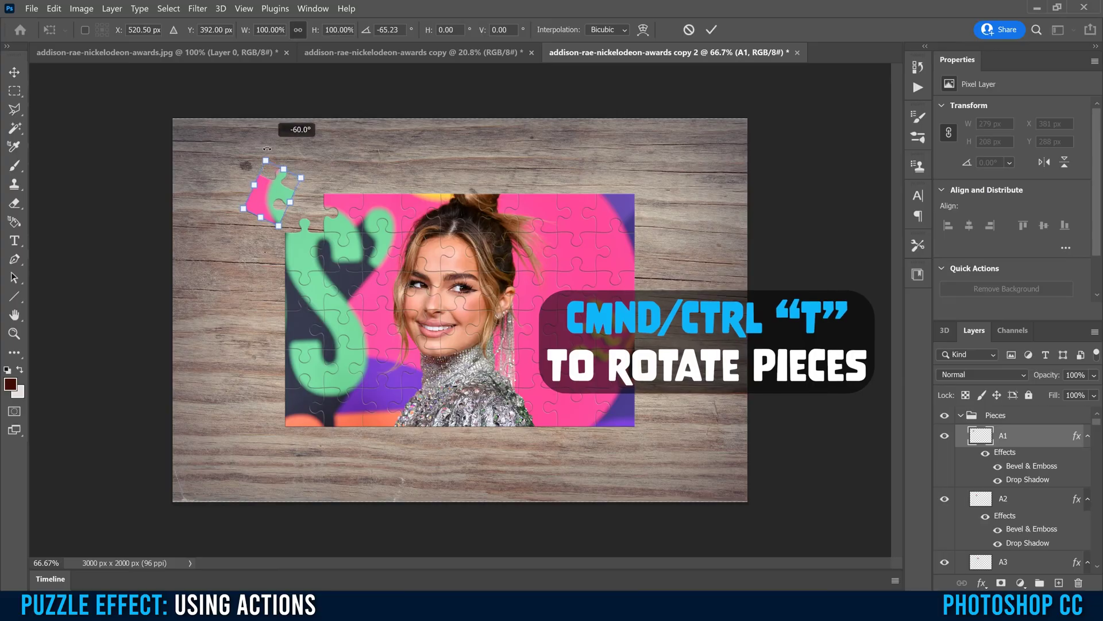
pyautogui.moveTo(271, 194); pyautogui.dragTo(253, 195)
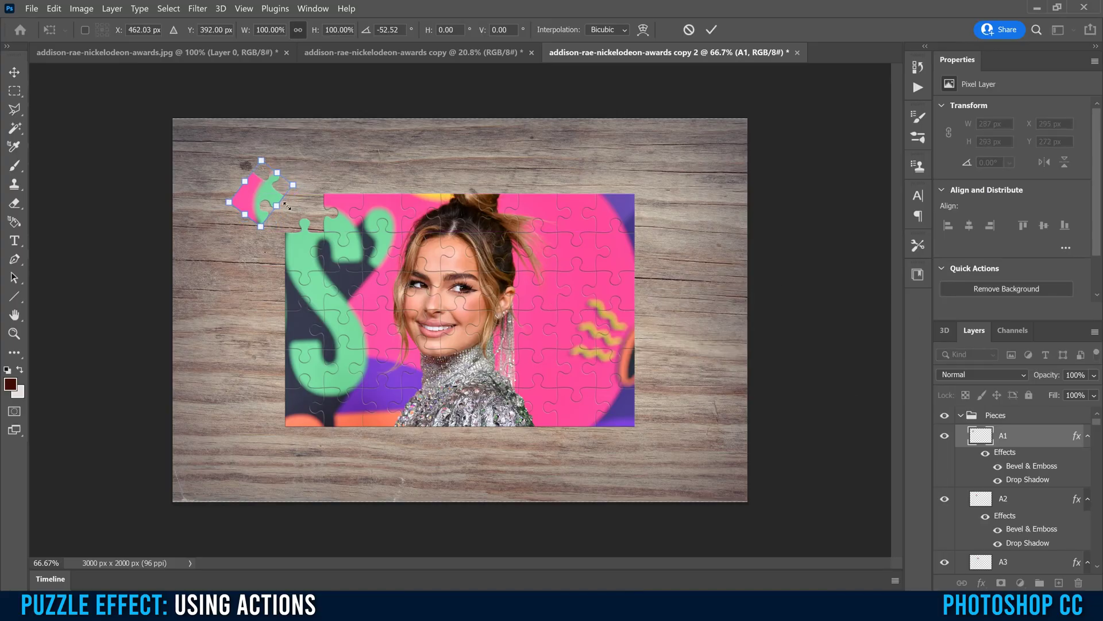
pyautogui.click(712, 30)
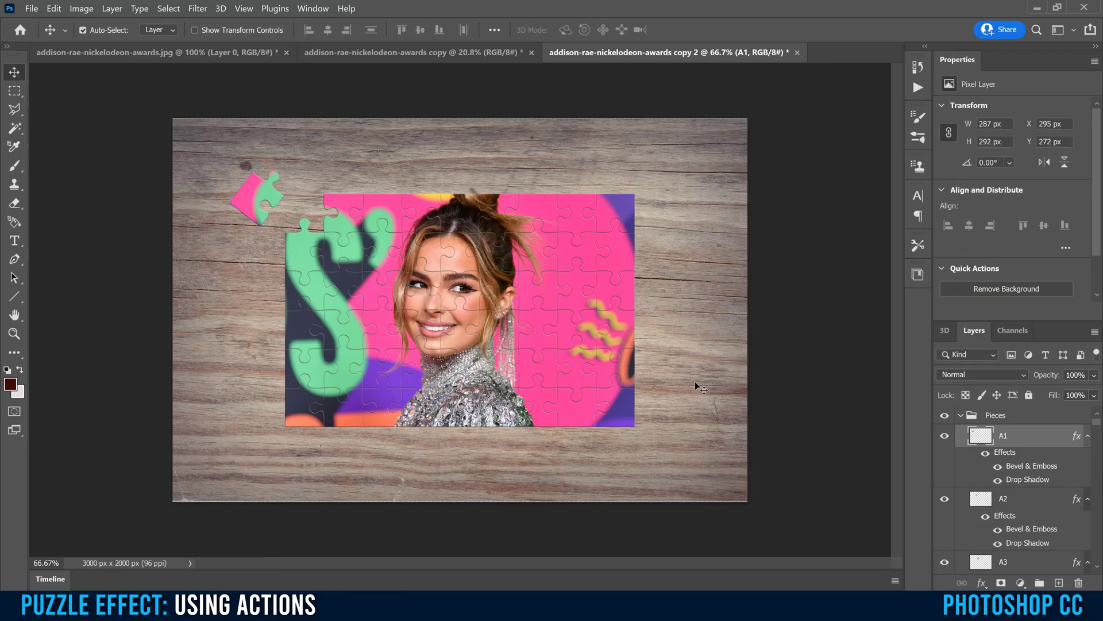
# Move piece E7 out of the puzzle onto the wood to its right and rotate it about 34° counterclockwise
pyautogui.click(527, 375)
pyautogui.moveTo(527, 374); pyautogui.dragTo(696, 305)
pyautogui.hotkey('ctrl', 't')
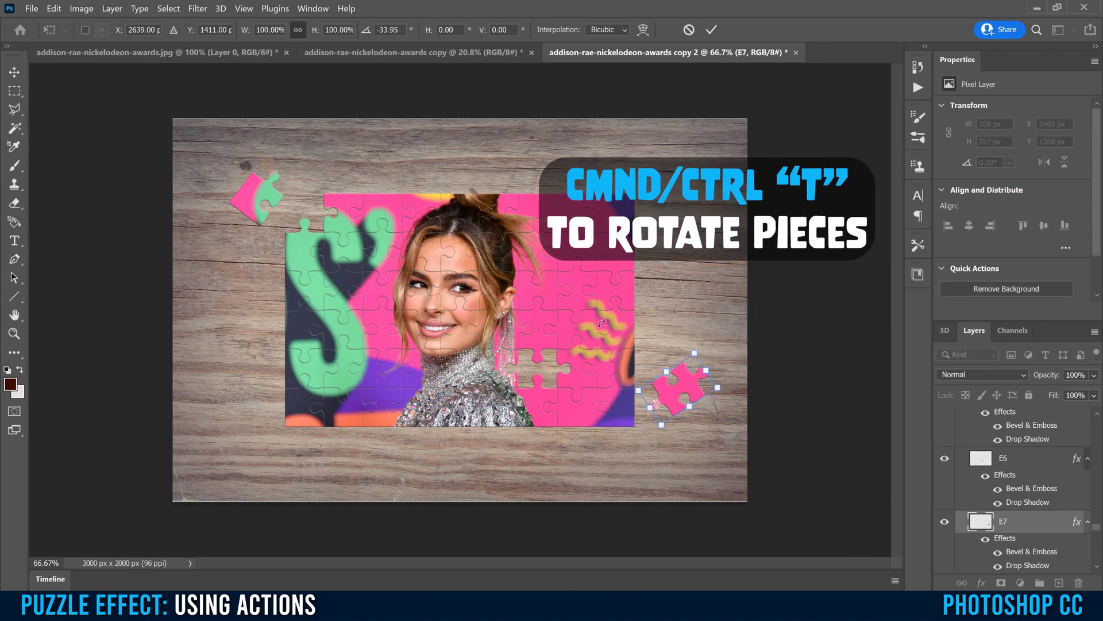
pyautogui.press('Return')
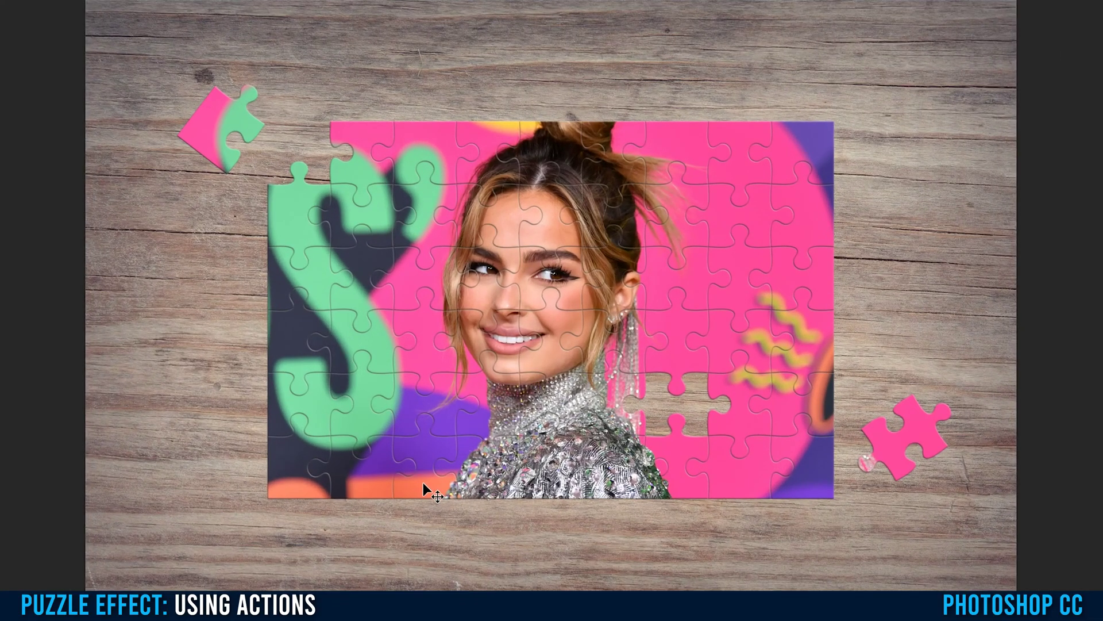
# Move piece F3 straight down onto the wood just below the puzzle's lower edge
pyautogui.moveTo(424, 486); pyautogui.dragTo(426, 587)
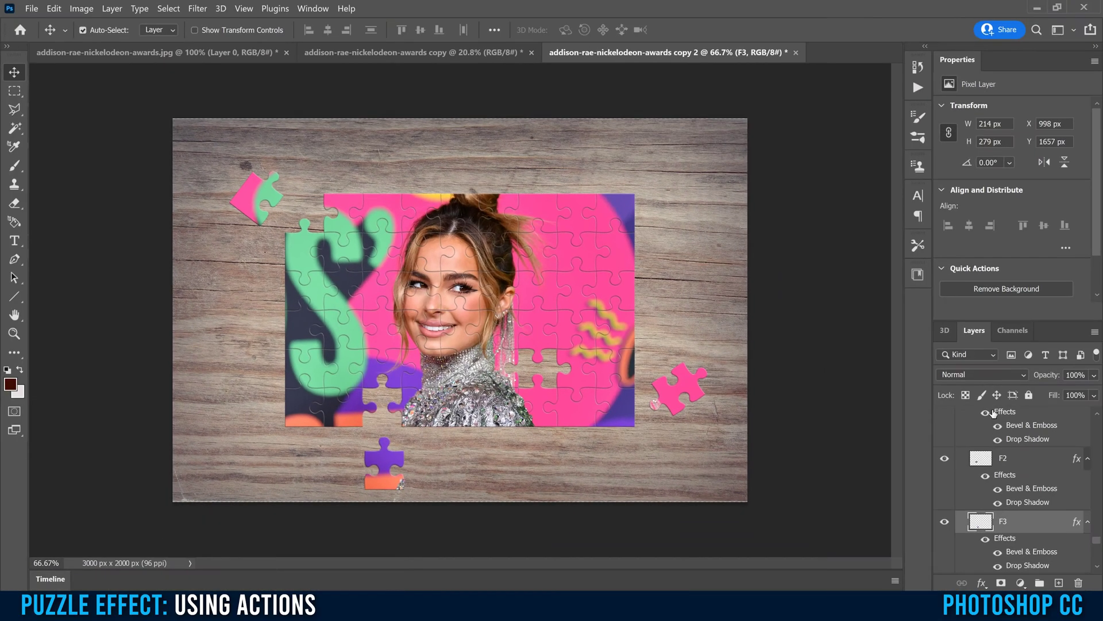
pyautogui.moveTo(1098, 542); pyautogui.dragTo(1098, 412)
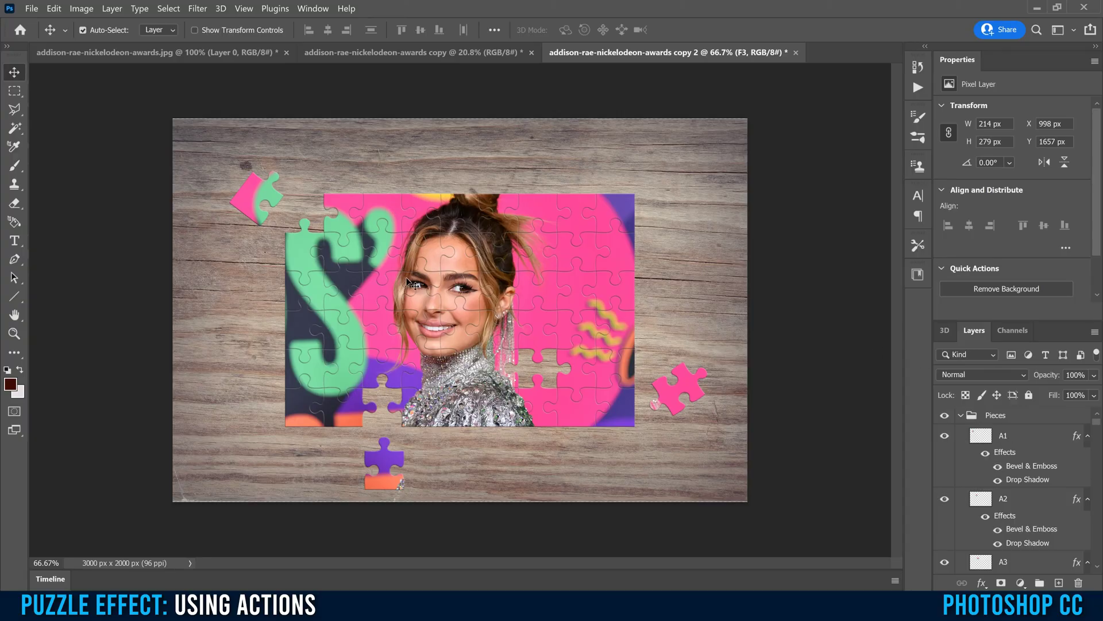
pyautogui.moveTo(1101, 424); pyautogui.dragTo(1101, 569)
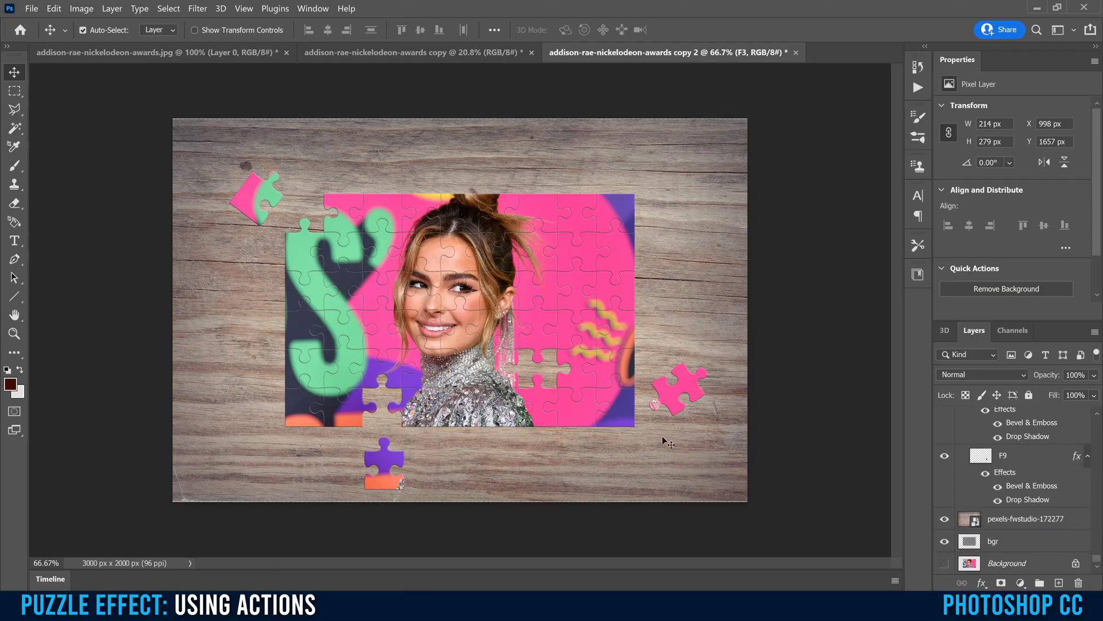
# Pull out corner piece F9, reorder it to the top of the Pieces group, and place it rotated over the pink area beside the face
pyautogui.moveTo(618, 413); pyautogui.dragTo(625, 446)
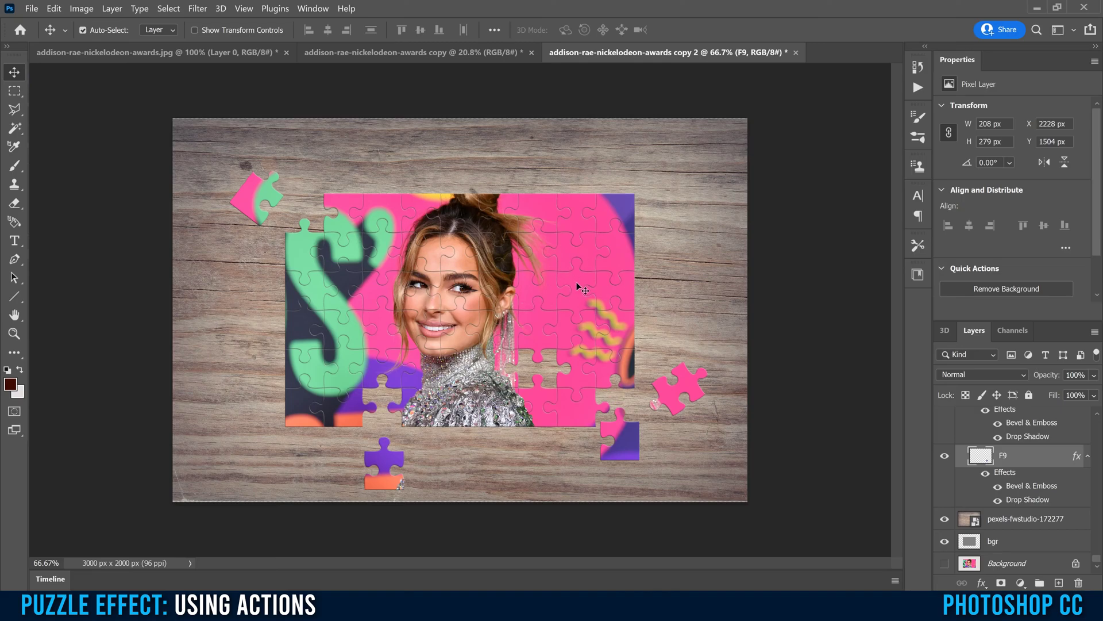
pyautogui.moveTo(981, 456); pyautogui.dragTo(1001, 428)
pyautogui.moveTo(625, 449); pyautogui.dragTo(565, 307)
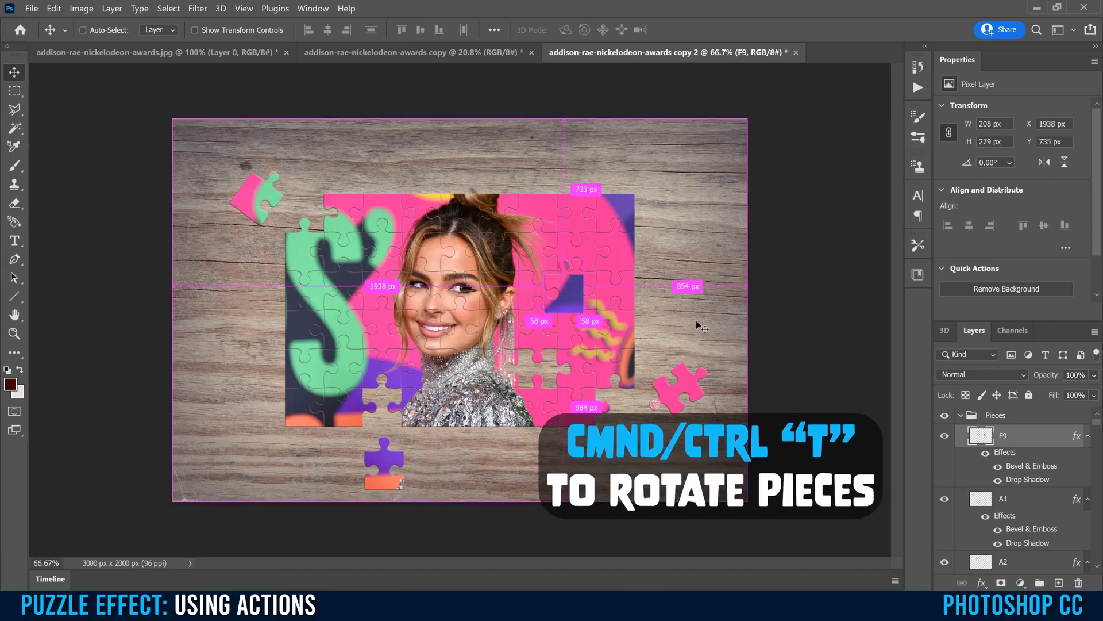
pyautogui.hotkey('ctrl', 't')
pyautogui.moveTo(579, 250); pyautogui.dragTo(591, 289)
pyautogui.click(712, 30)
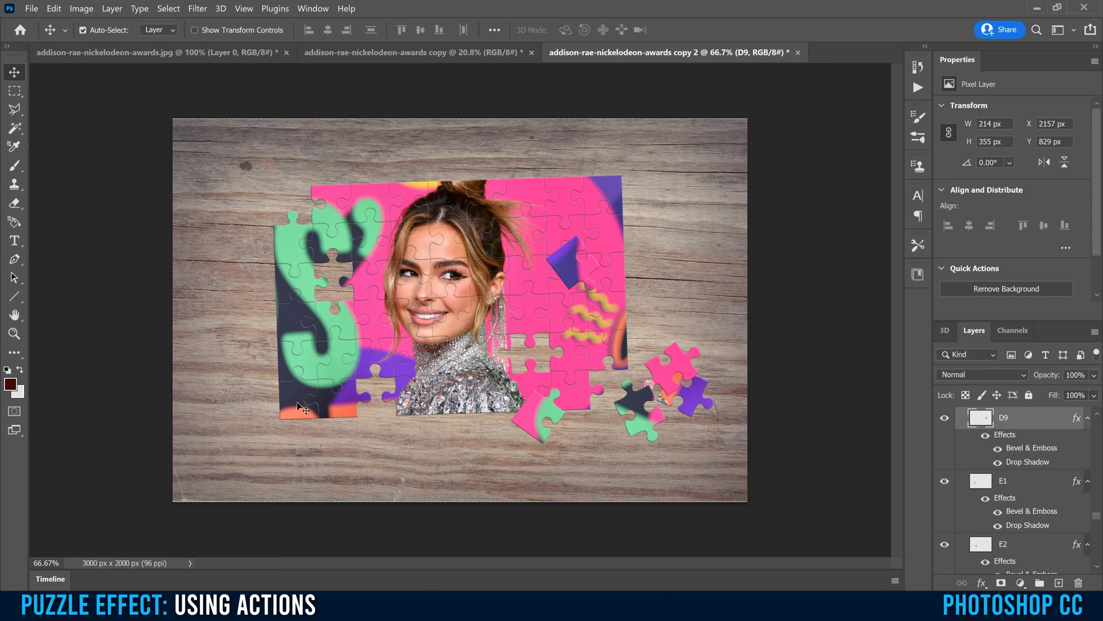
# Select pieces E1, E2, F1 and F2 together, shift the block down and left away from the puzzle, and rotate it slightly clockwise
pyautogui.click(289, 362)
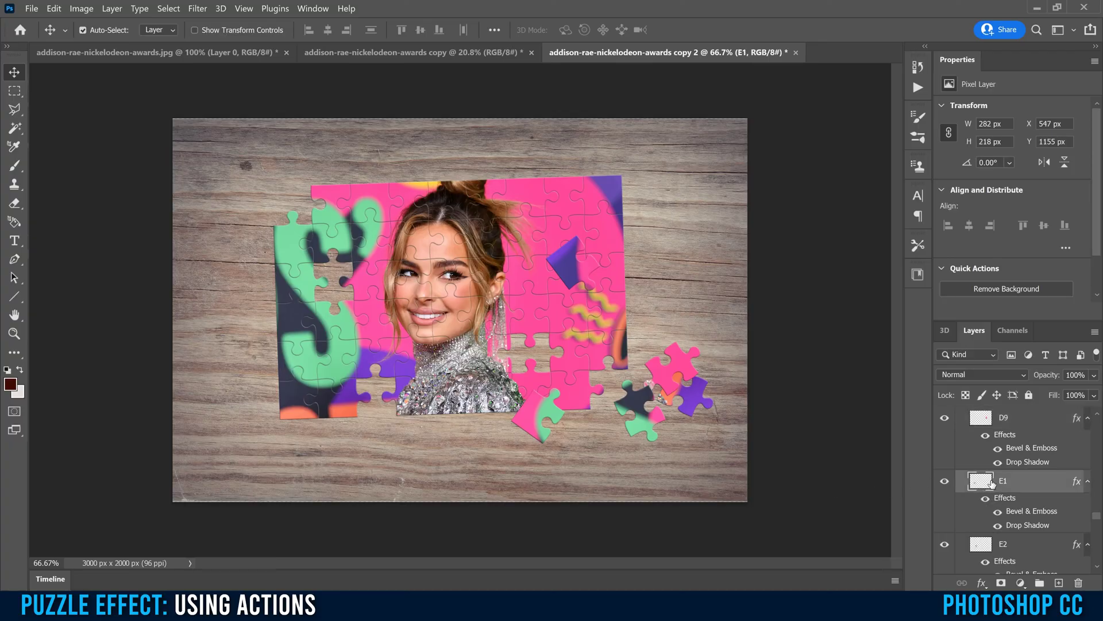
pyautogui.scroll(-1, 1097, 519)
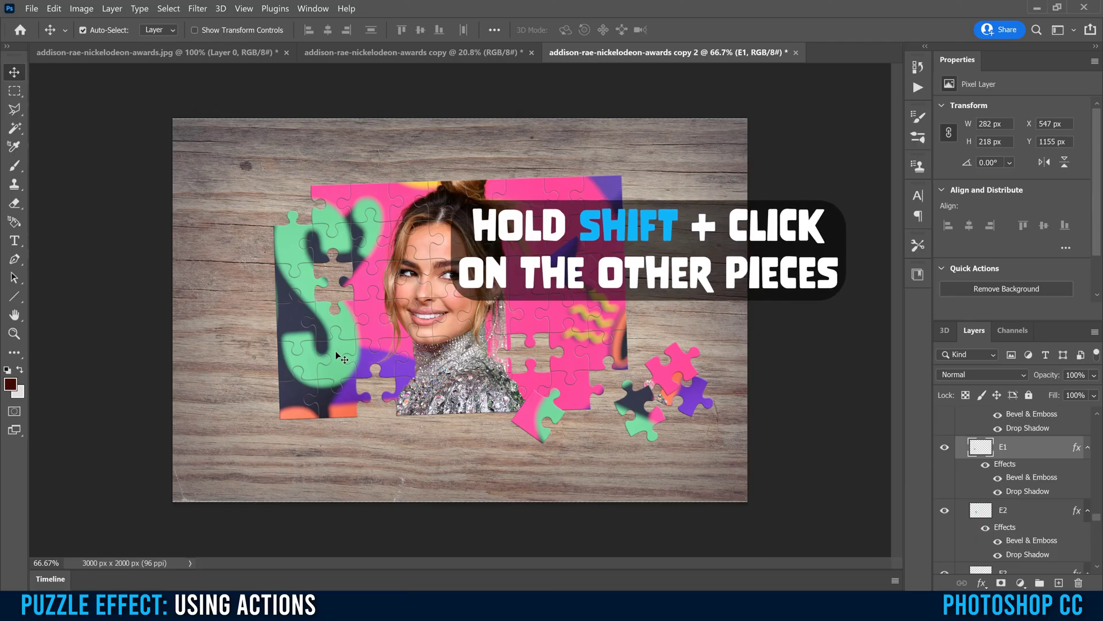
pyautogui.keyDown('shift'); pyautogui.click(391, 394); pyautogui.keyUp('shift')
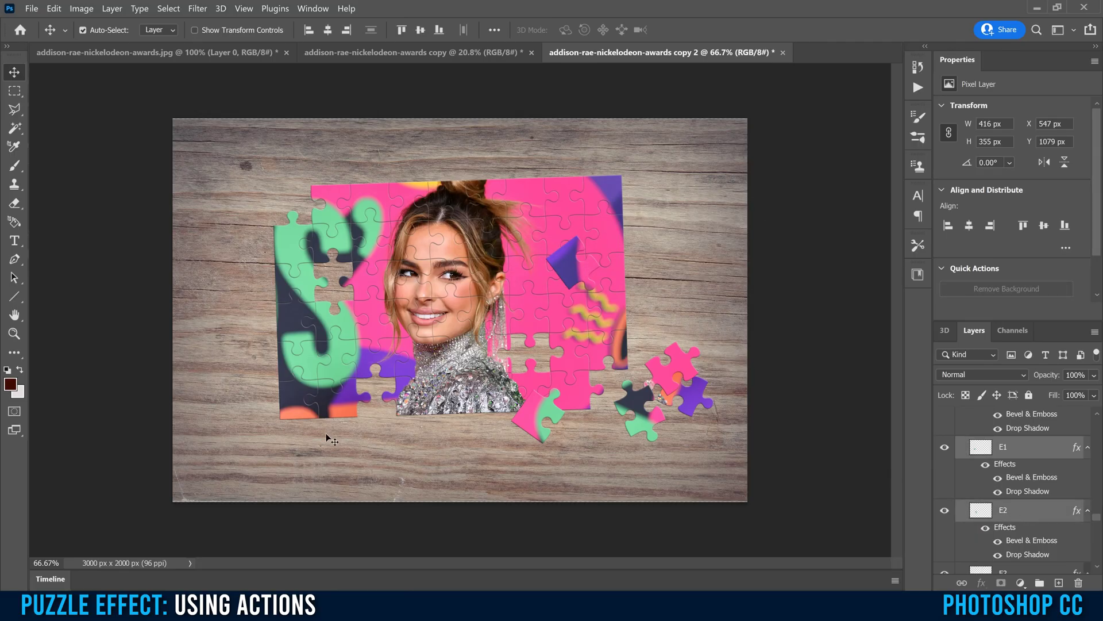
pyautogui.keyDown('shift'); pyautogui.click(293, 398); pyautogui.keyUp('shift')
pyautogui.moveTo(1098, 521); pyautogui.dragTo(1097, 546)
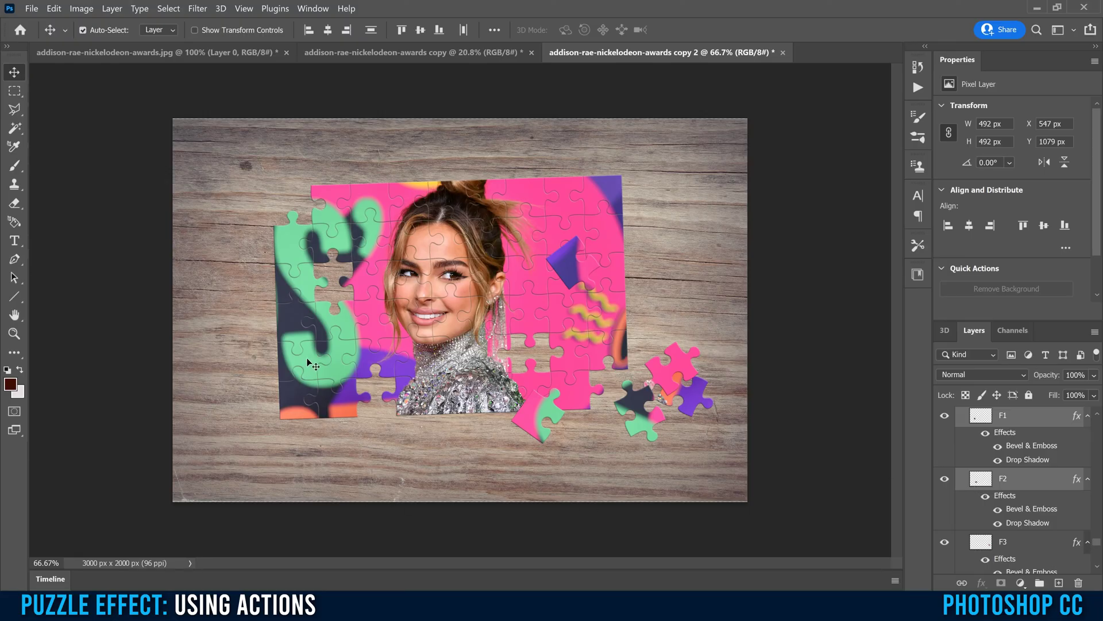
pyautogui.moveTo(305, 368); pyautogui.dragTo(294, 381)
pyautogui.click(400, 403)
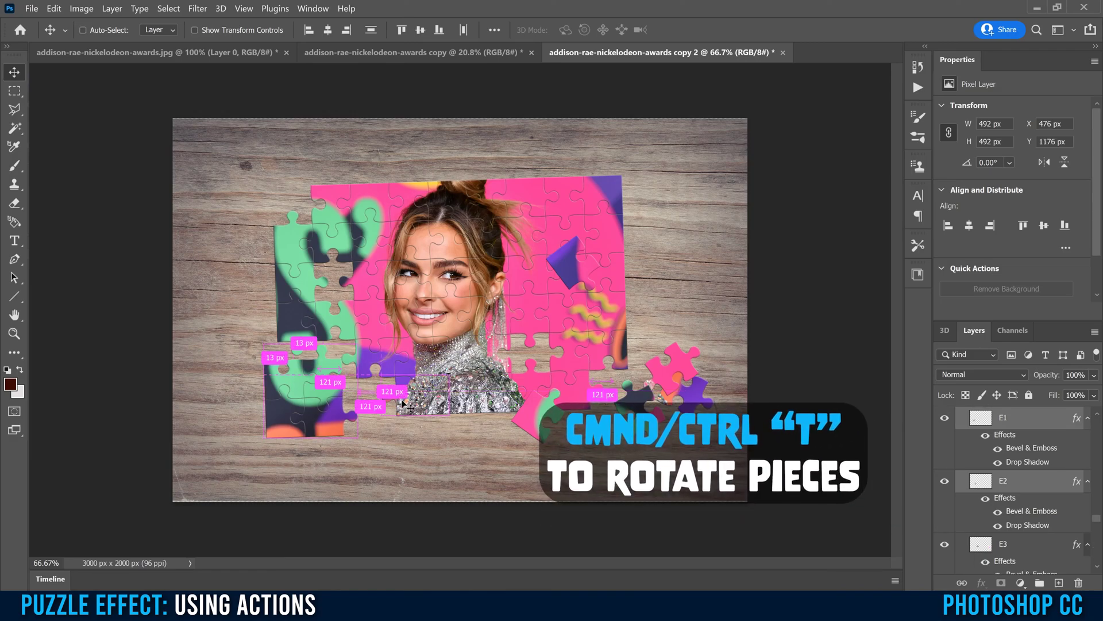
pyautogui.hotkey('ctrl', 't')
pyautogui.moveTo(278, 317); pyautogui.dragTo(263, 325)
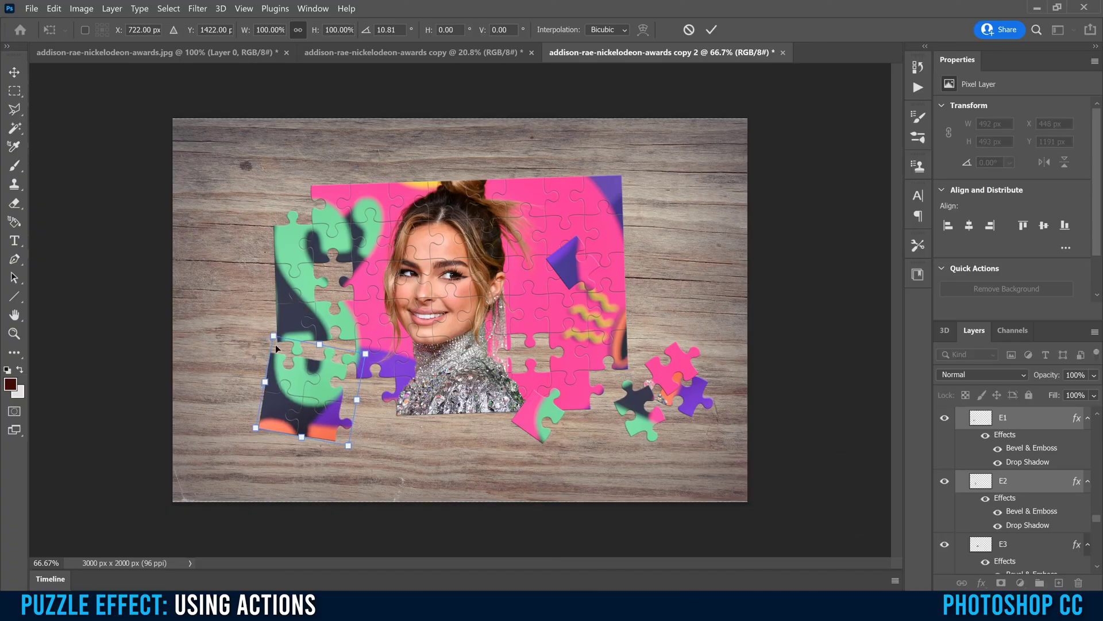
pyautogui.click(712, 32)
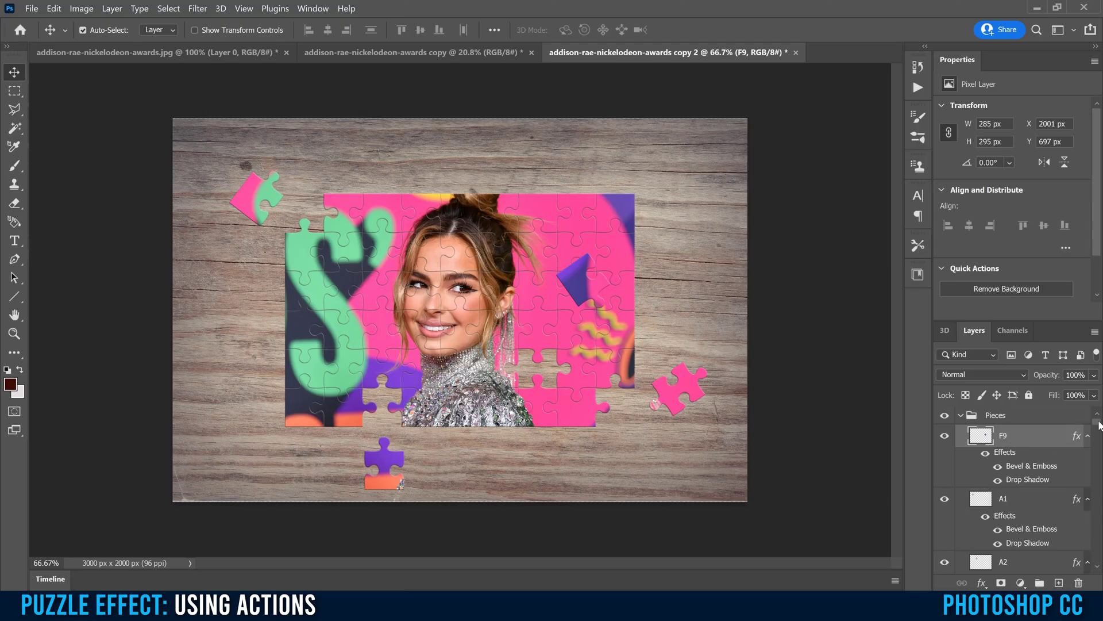
# Select all piece layers from F9 through F8, rotate the whole puzzle by -1.93°, and center it at about X 1500, Y 1035 px
pyautogui.scroll(-10, 1081, 442)
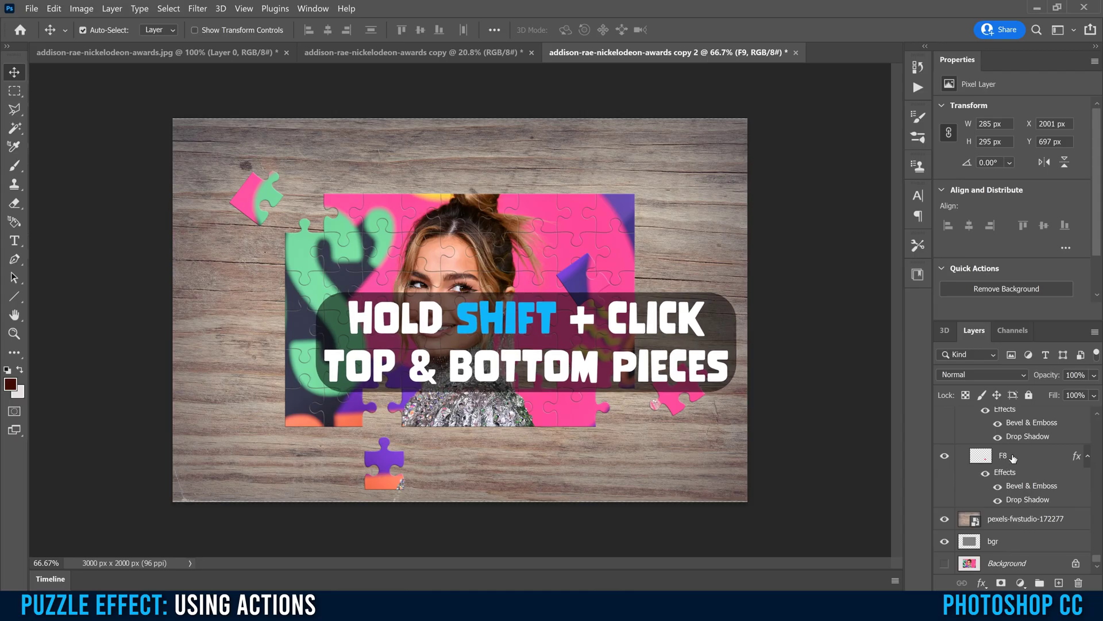
pyautogui.keyDown('shift'); pyautogui.click(1013, 457); pyautogui.keyUp('shift')
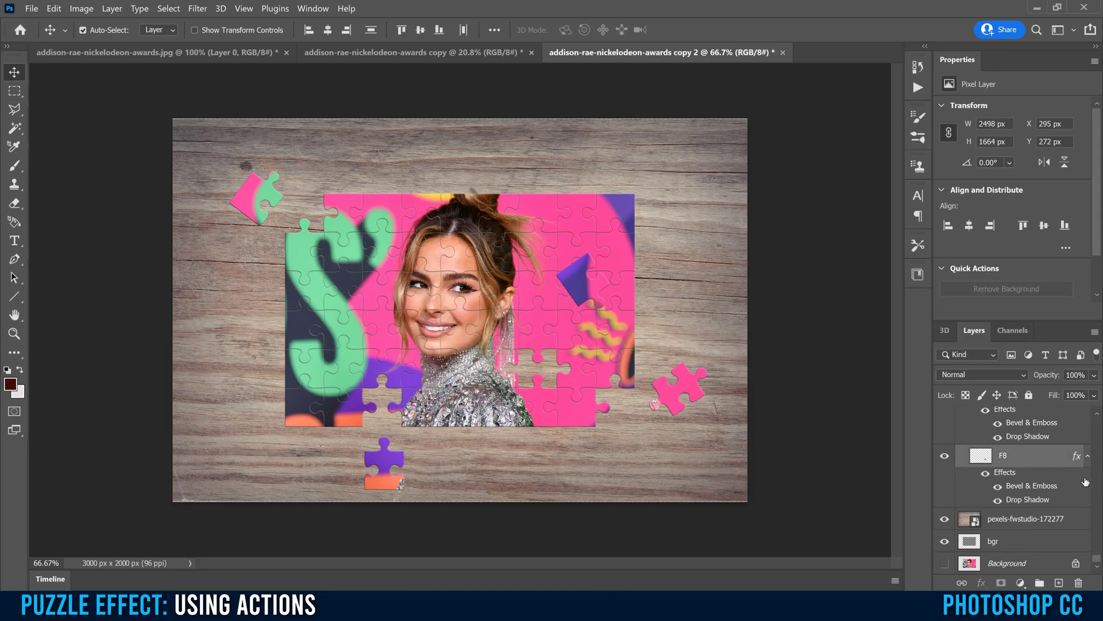
pyautogui.moveTo(1098, 560); pyautogui.dragTo(1098, 419)
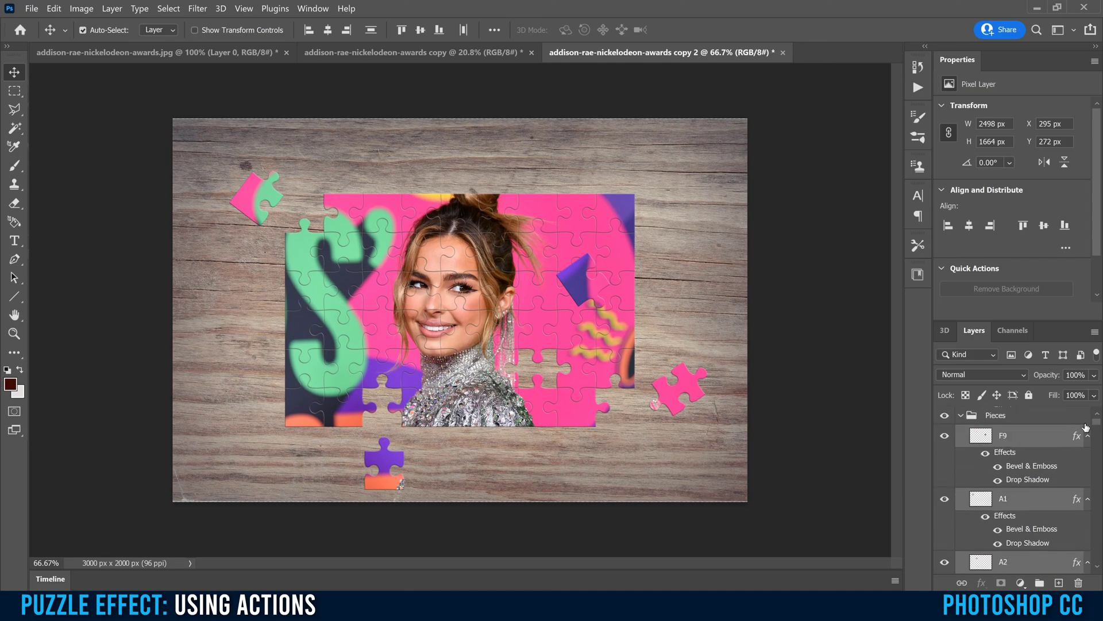
pyautogui.hotkey('ctrl', 't')
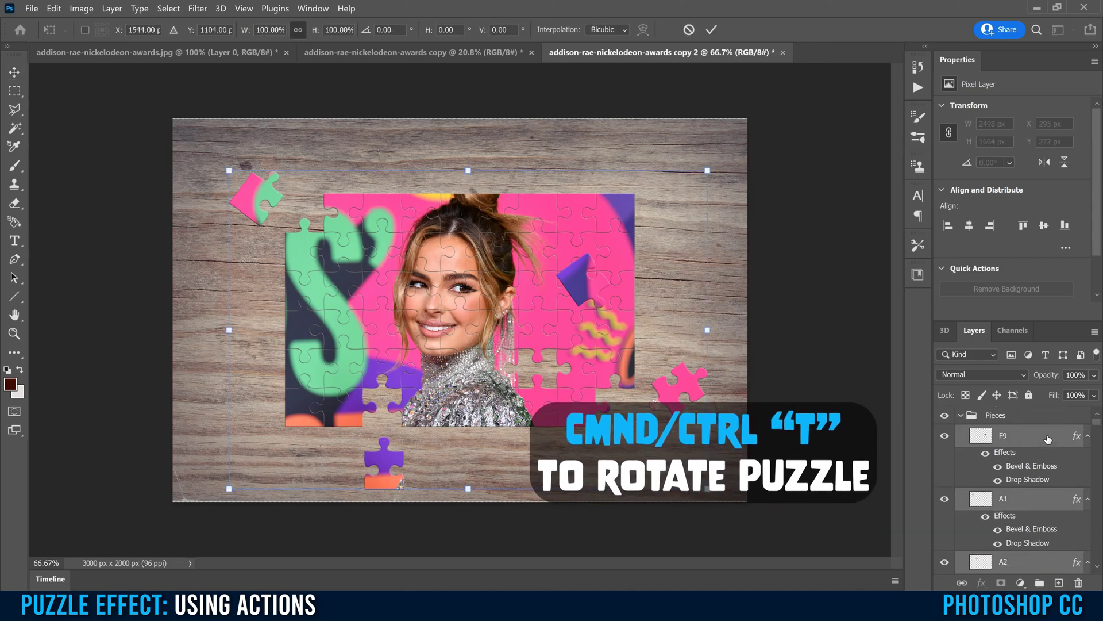
pyautogui.moveTo(713, 155); pyautogui.dragTo(708, 155)
pyautogui.moveTo(527, 273)
pyautogui.mouseDown()
pyautogui.moveTo(518, 255)
pyautogui.moveTo(526, 263)
pyautogui.mouseUp()
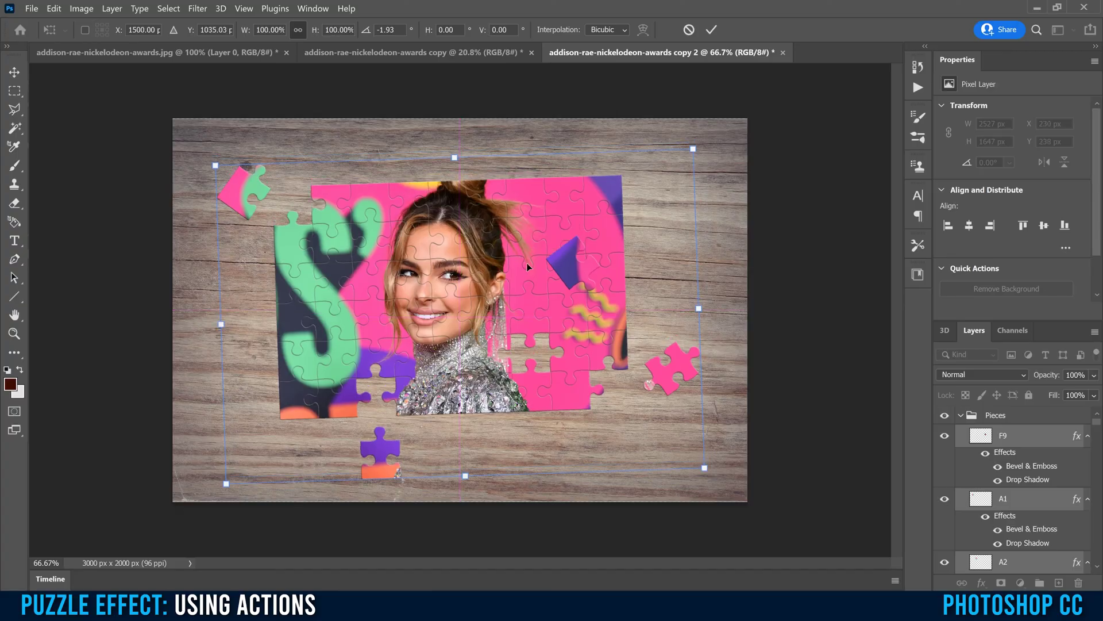
pyautogui.click(713, 31)
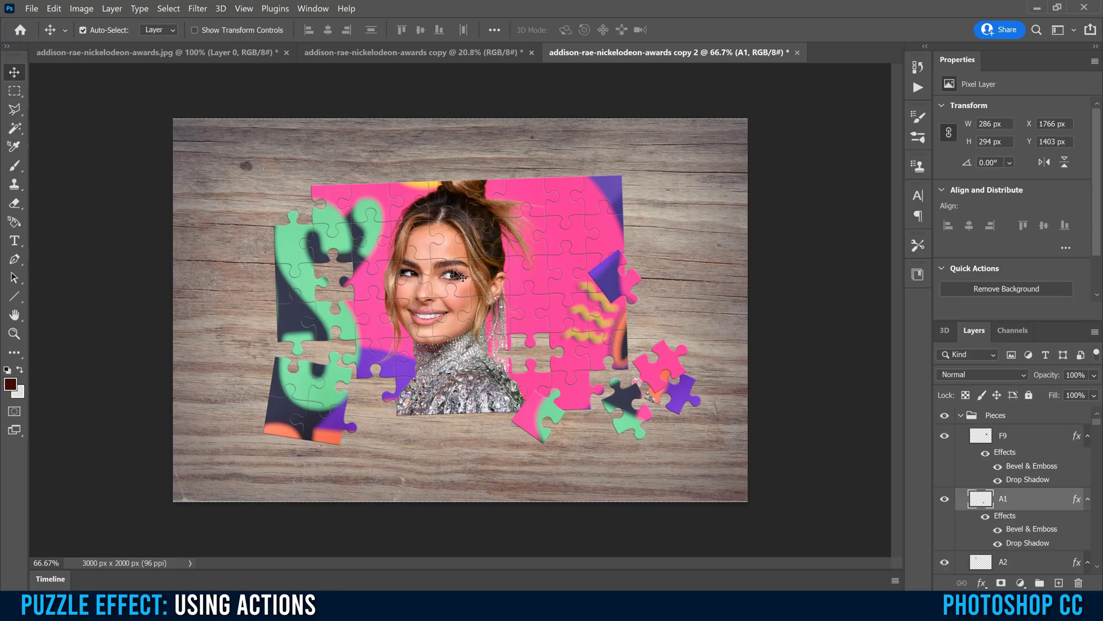
# Collapse the Pieces group and darken the wood with a Levels adjustment above it: black input 75, midtones 0.69, and reduced white output
pyautogui.click(971, 416)
pyautogui.click(961, 415)
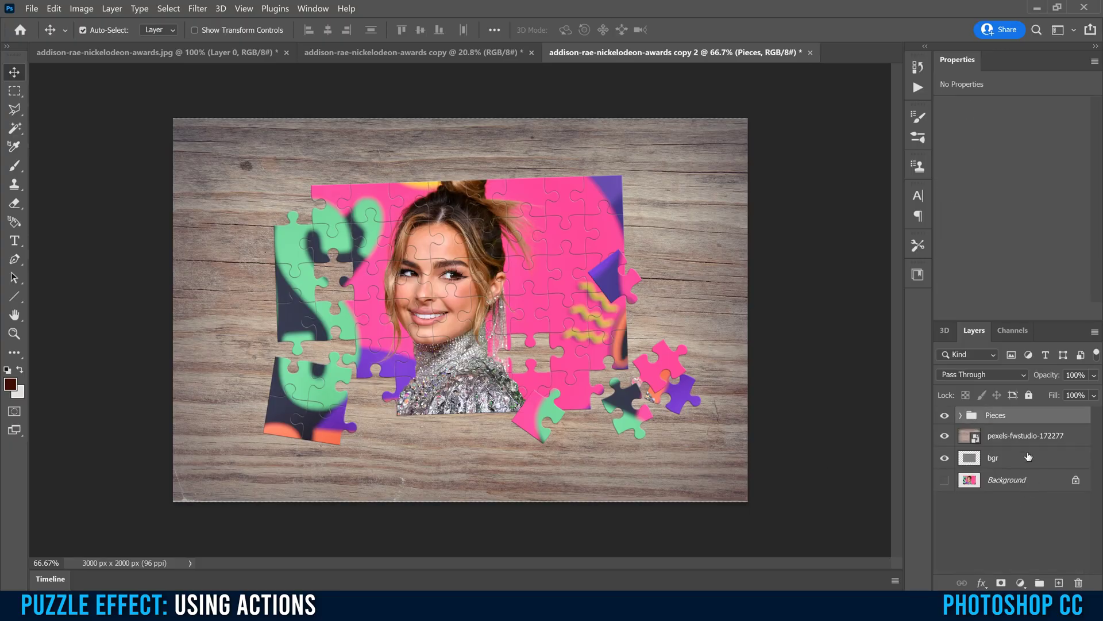
pyautogui.click(1012, 437)
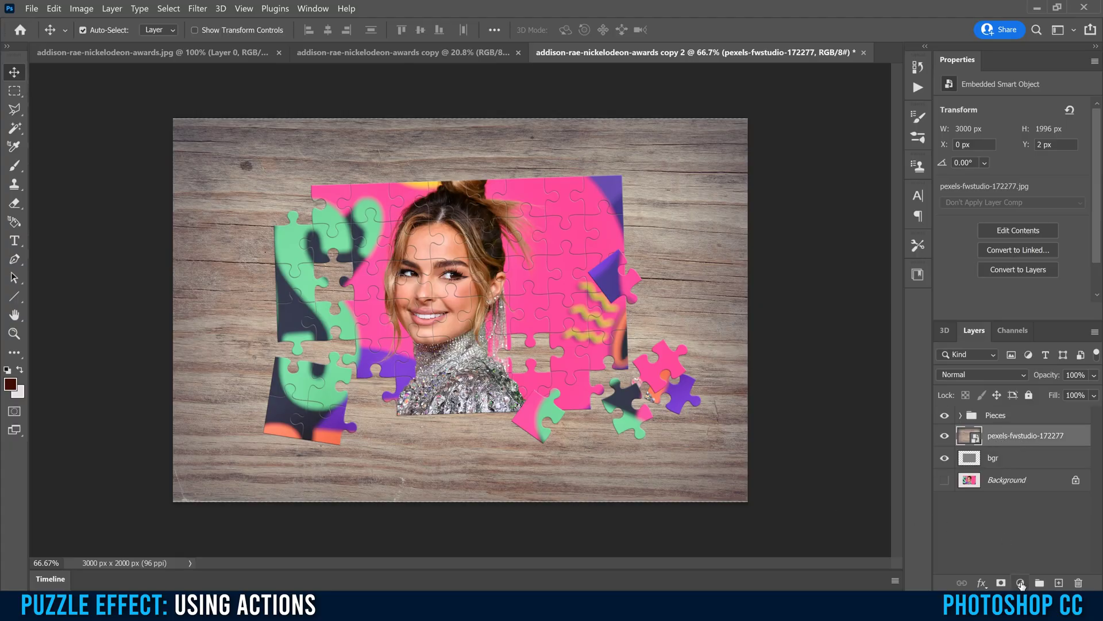
pyautogui.click(1021, 583)
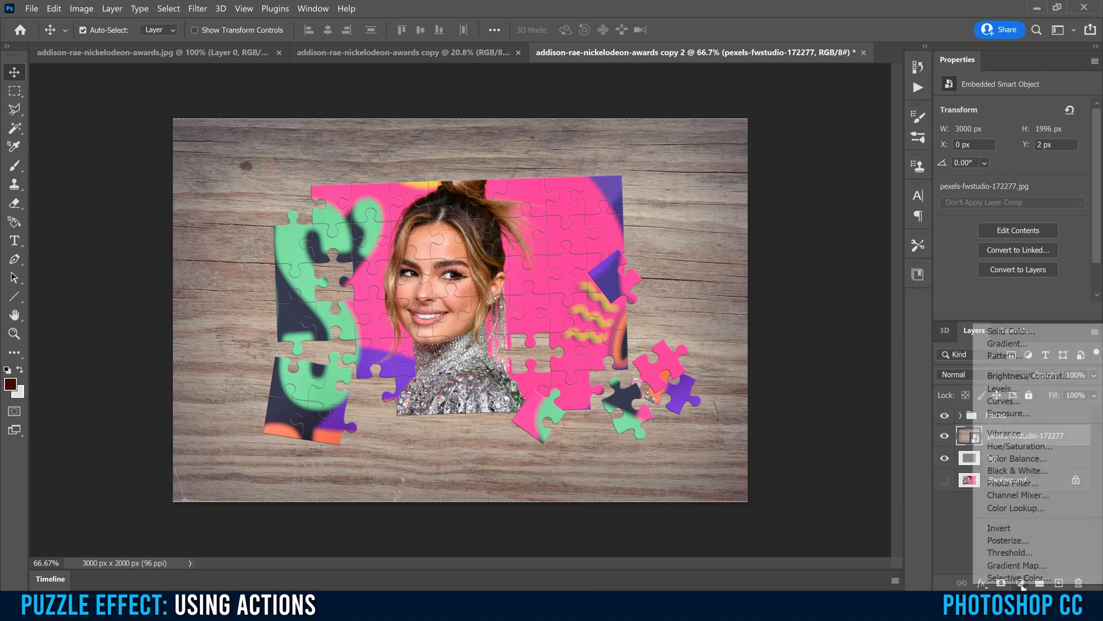
pyautogui.click(1014, 391)
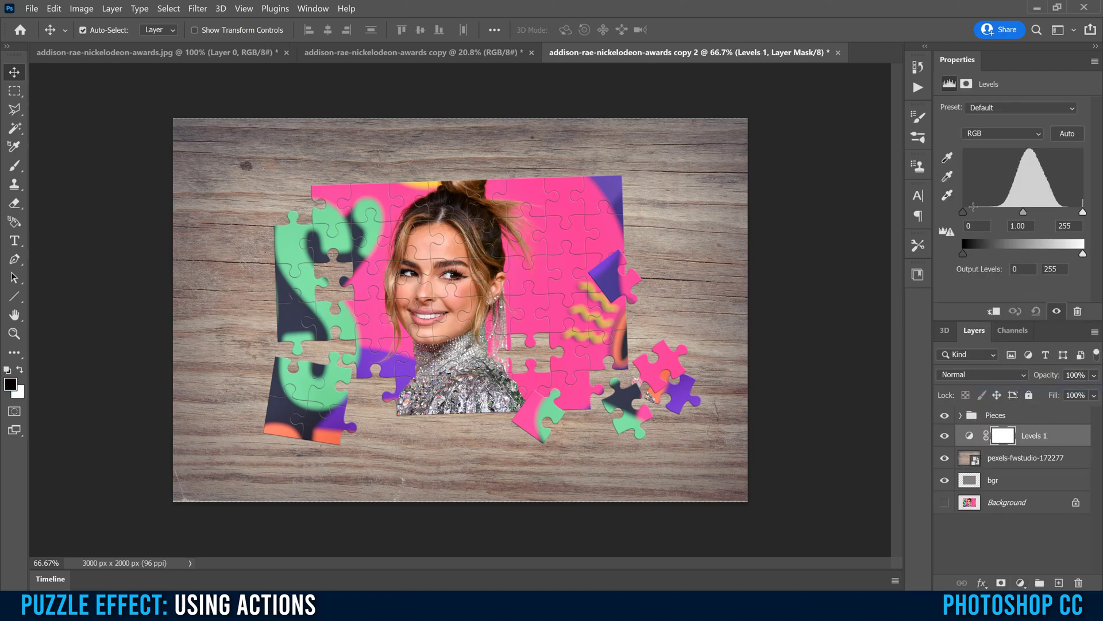
pyautogui.moveTo(963, 211); pyautogui.dragTo(1043, 212)
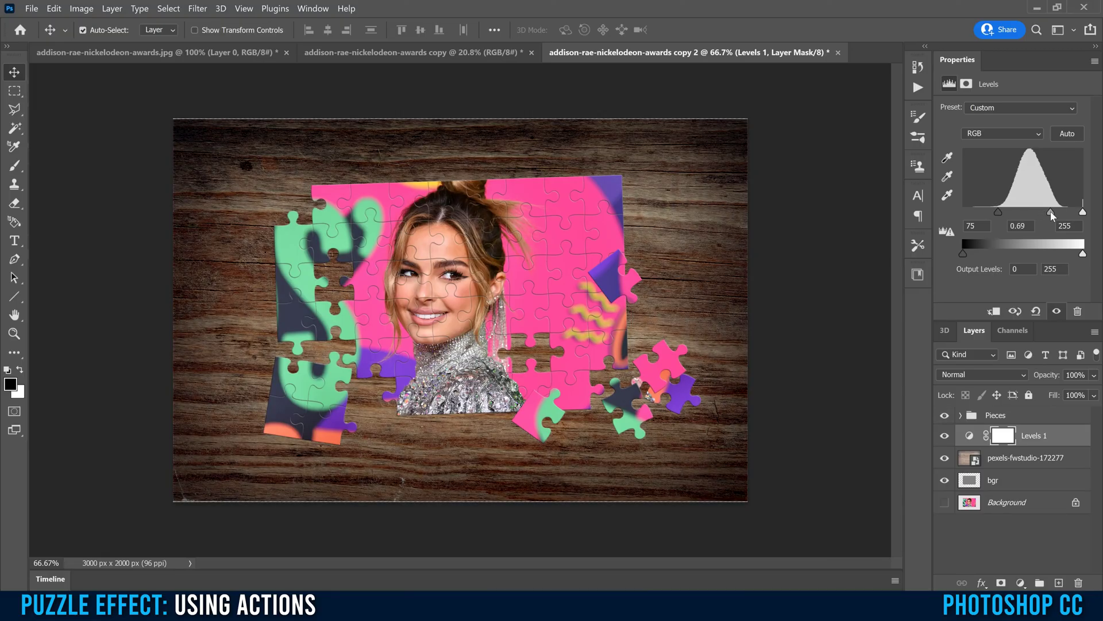
pyautogui.moveTo(1083, 254); pyautogui.dragTo(1044, 258)
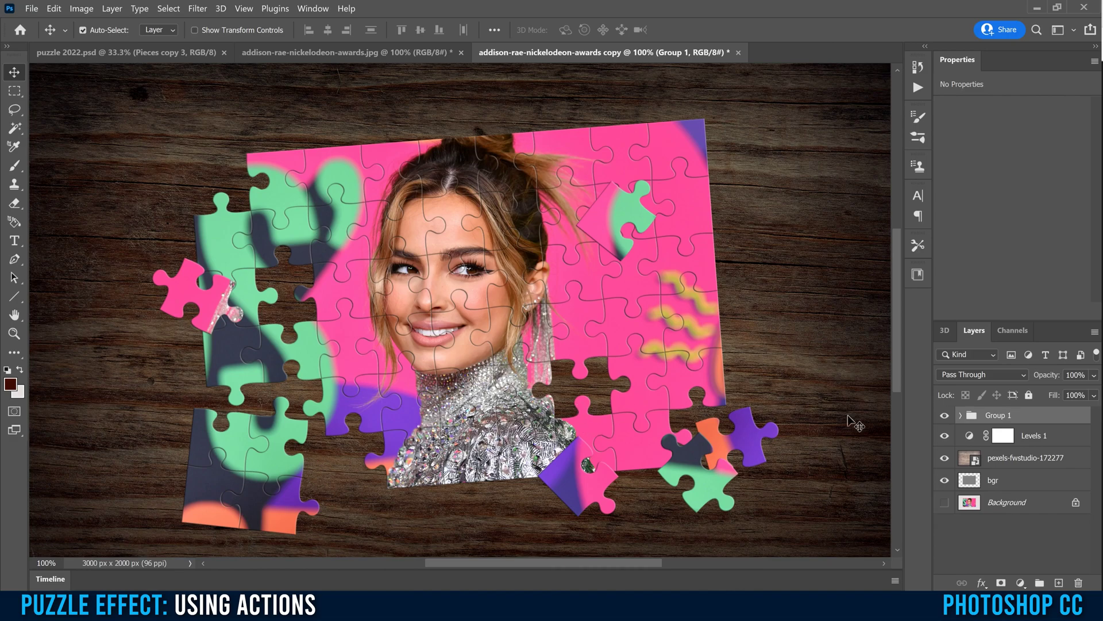
# Add a Multiply Drop Shadow to Group 1 with 59% opacity, 1 px distance, 0% spread and 10 px size
pyautogui.doubleClick(1076, 421)
pyautogui.moveTo(599, 566); pyautogui.dragTo(663, 548)
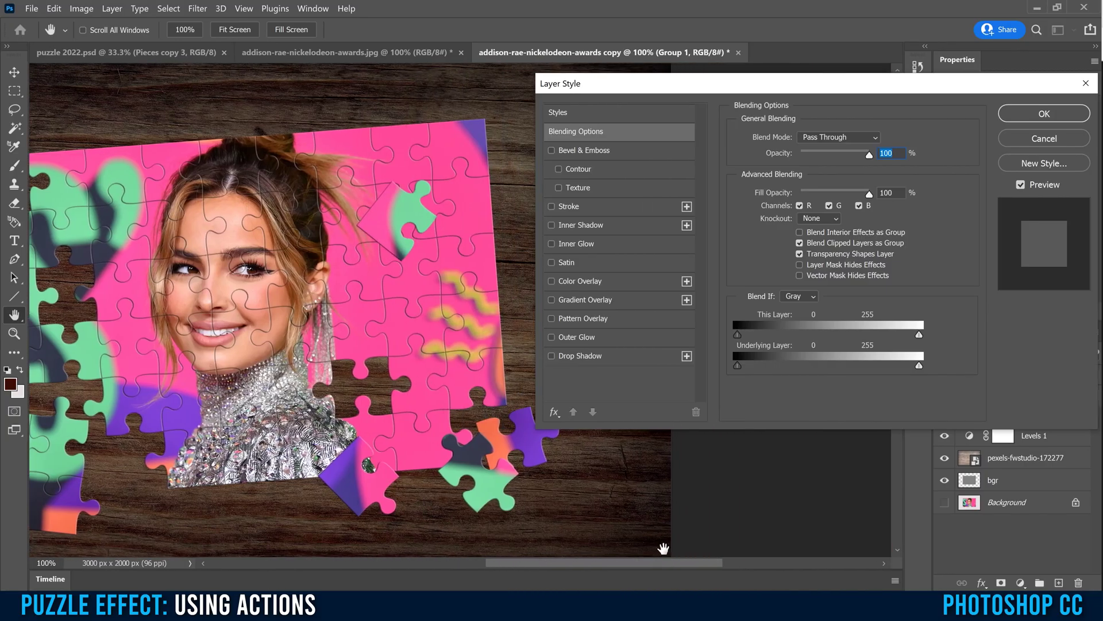
pyautogui.moveTo(407, 406); pyautogui.dragTo(392, 299)
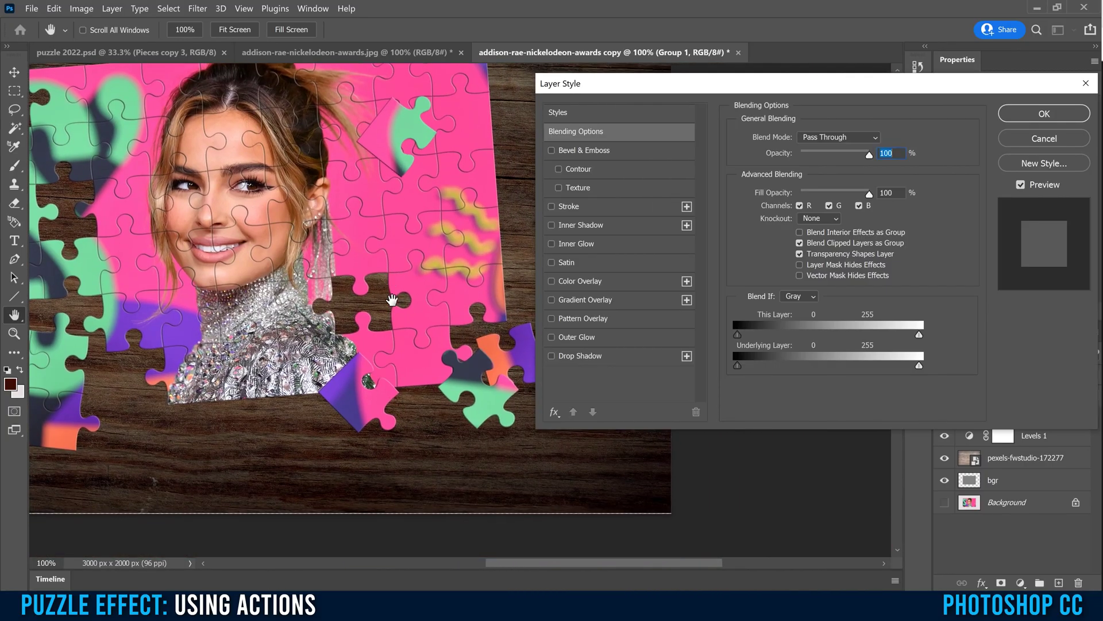
pyautogui.keyDown('ctrl'); pyautogui.click(392, 299); pyautogui.keyUp('ctrl')
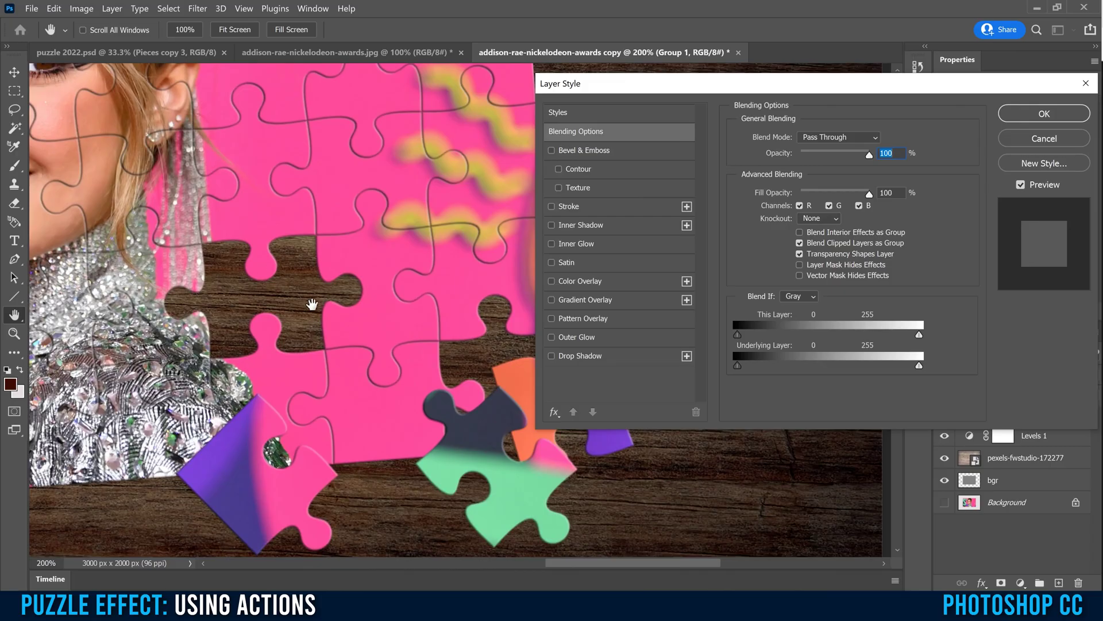
pyautogui.click(576, 356)
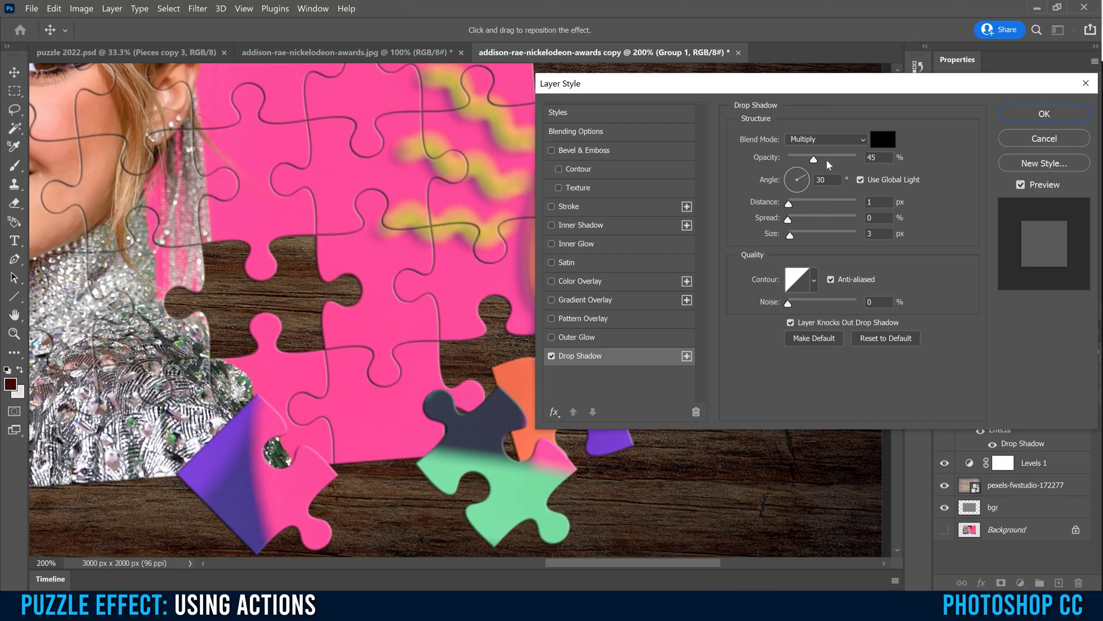
pyautogui.moveTo(827, 162); pyautogui.dragTo(829, 161)
pyautogui.moveTo(796, 236); pyautogui.dragTo(796, 239)
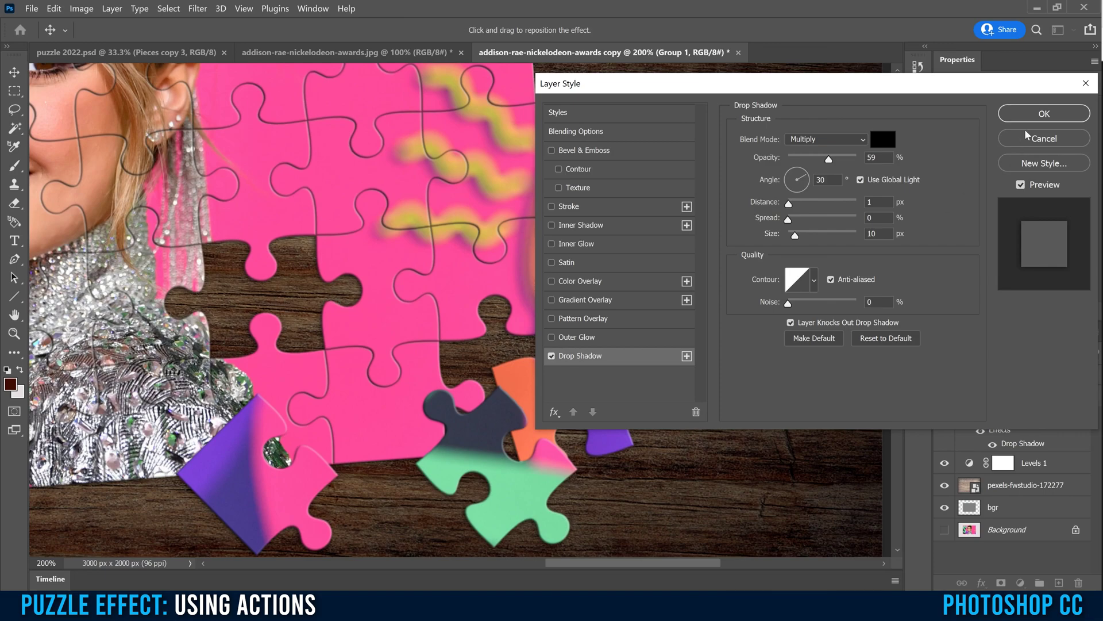
pyautogui.click(1042, 114)
# Toggle the visibility of Group 1's Drop Shadow at 100% zoom to compare the puzzle with and without it
pyautogui.hotkey('ctrl', '1')
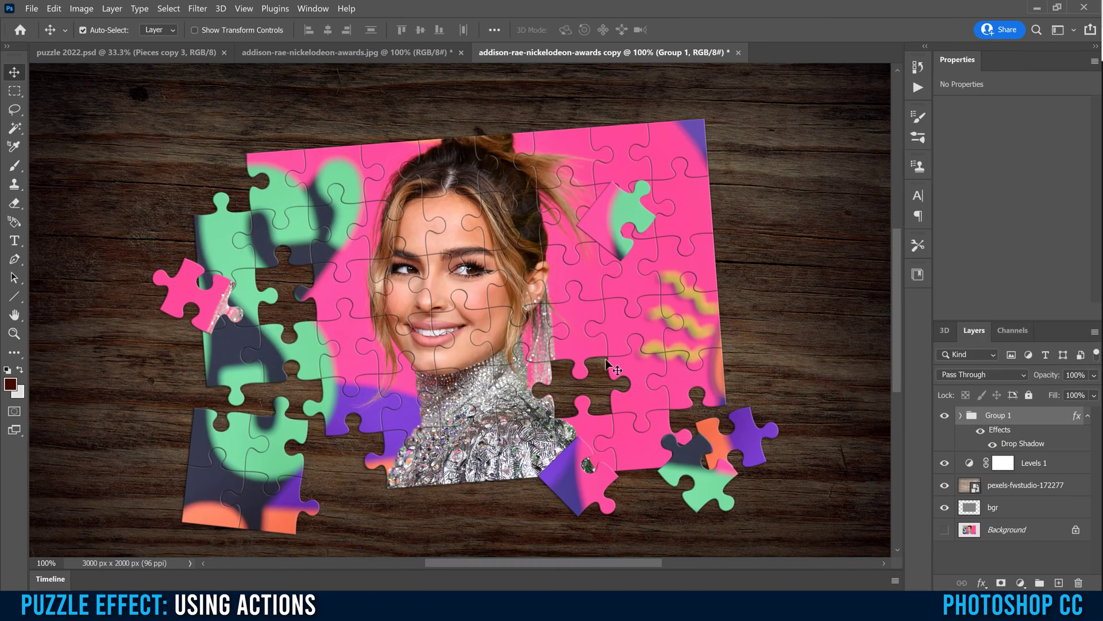
pyautogui.click(993, 444)
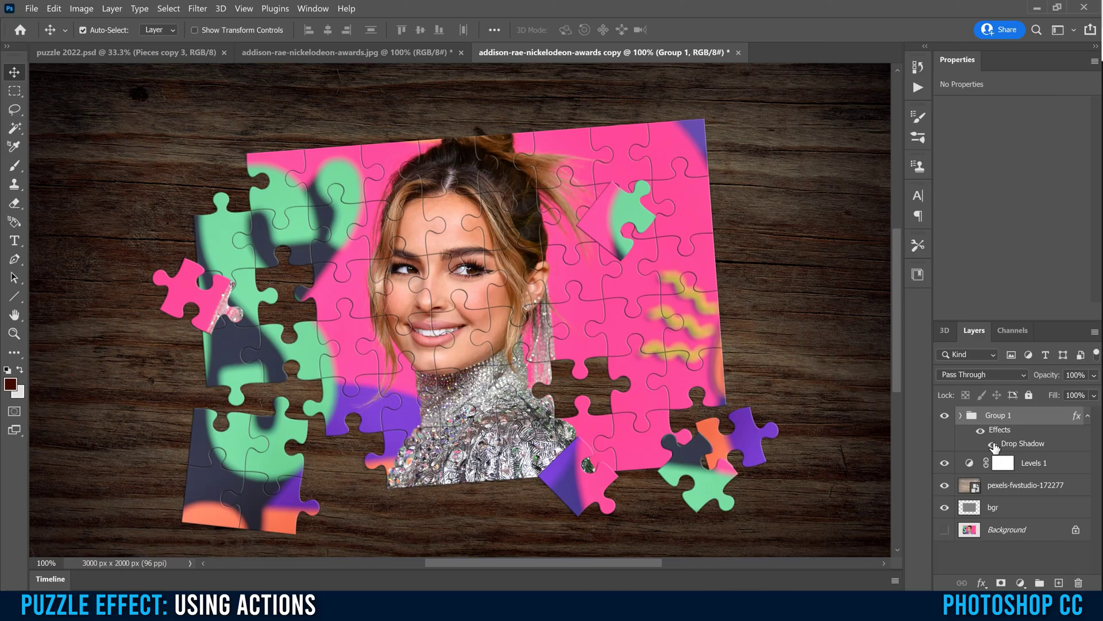